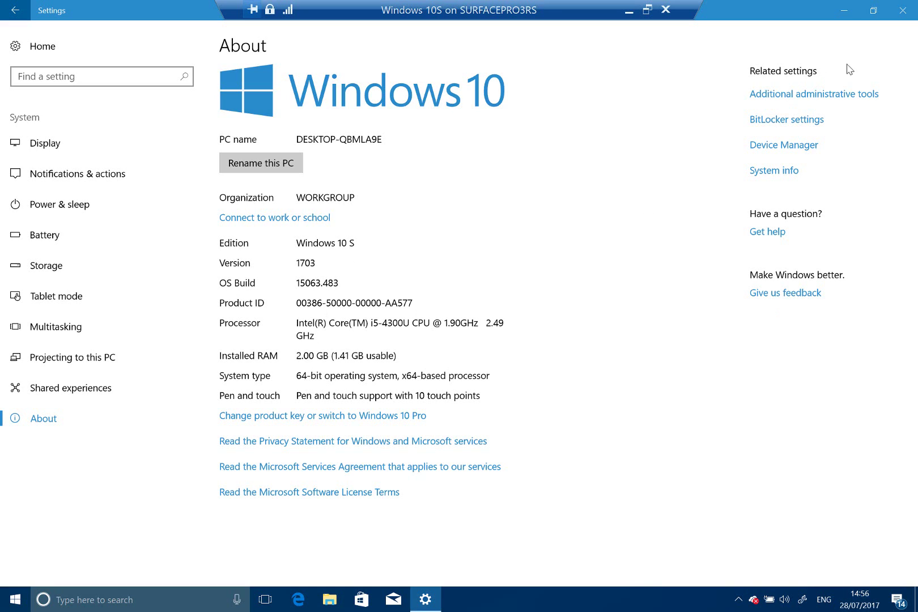
# Step: Minimize Settings after reviewing the About page showing Windows 10 S version 1703
pyautogui.click(844, 10)
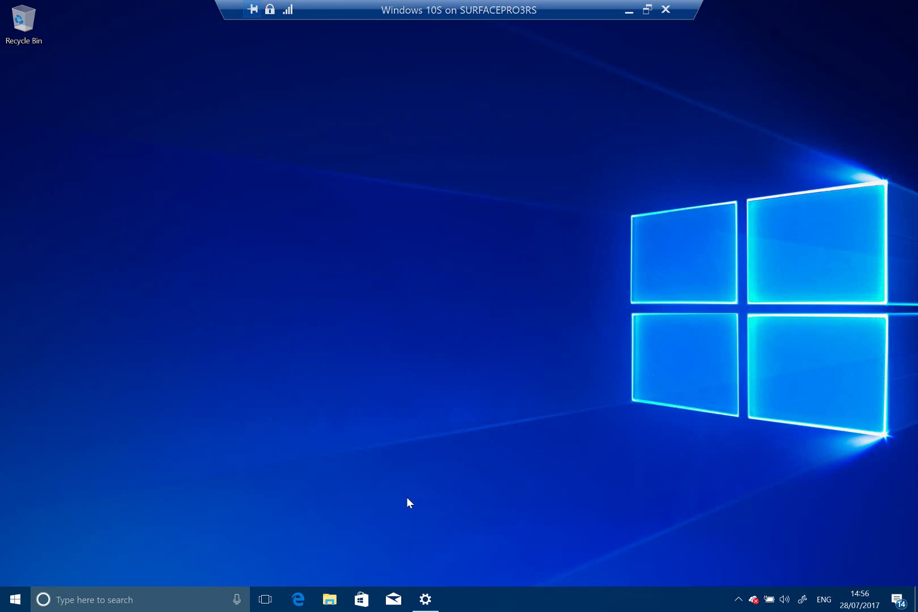
# Step: Try running ChromeSetup from Downloads and dismiss the verified-apps-only warning
pyautogui.click(343, 605)
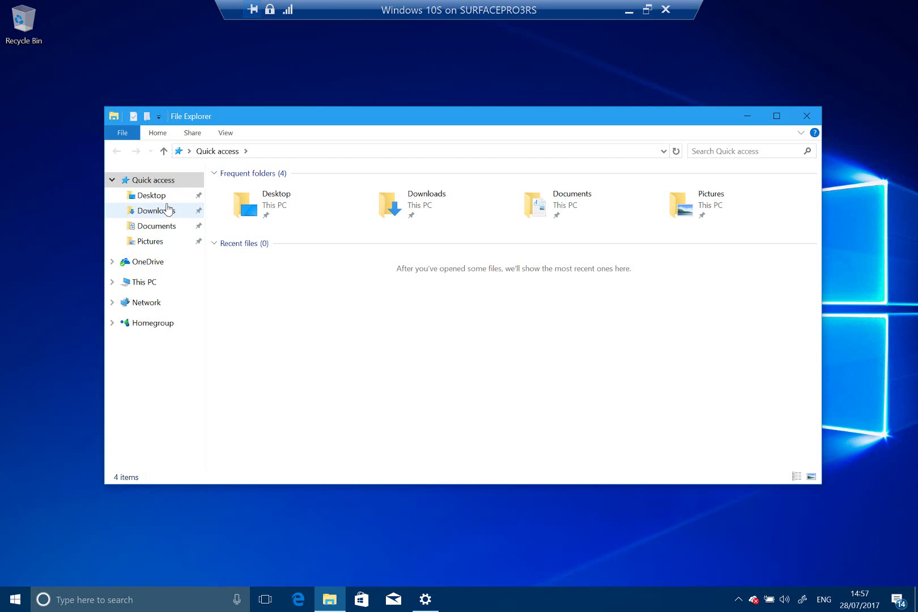
pyautogui.click(168, 210)
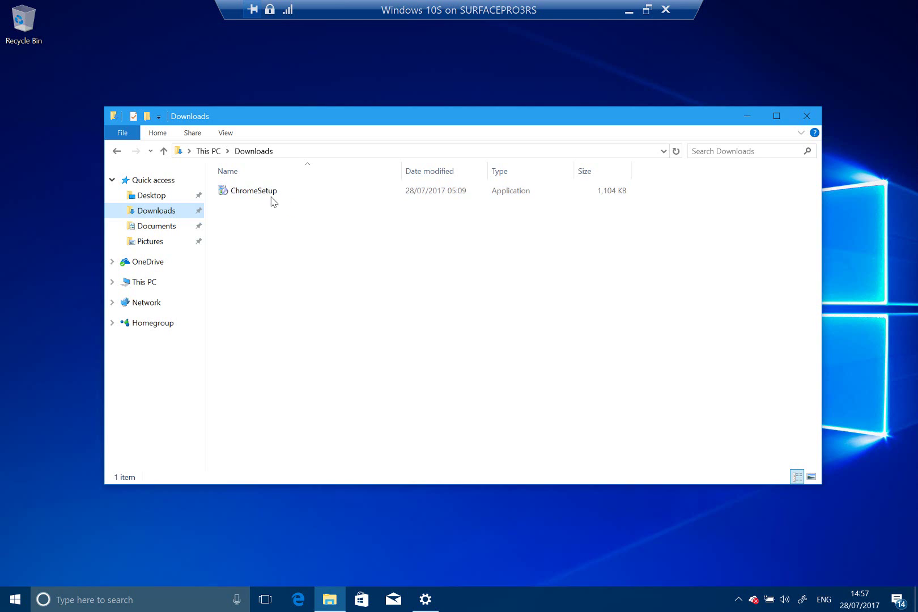
pyautogui.doubleClick(264, 192)
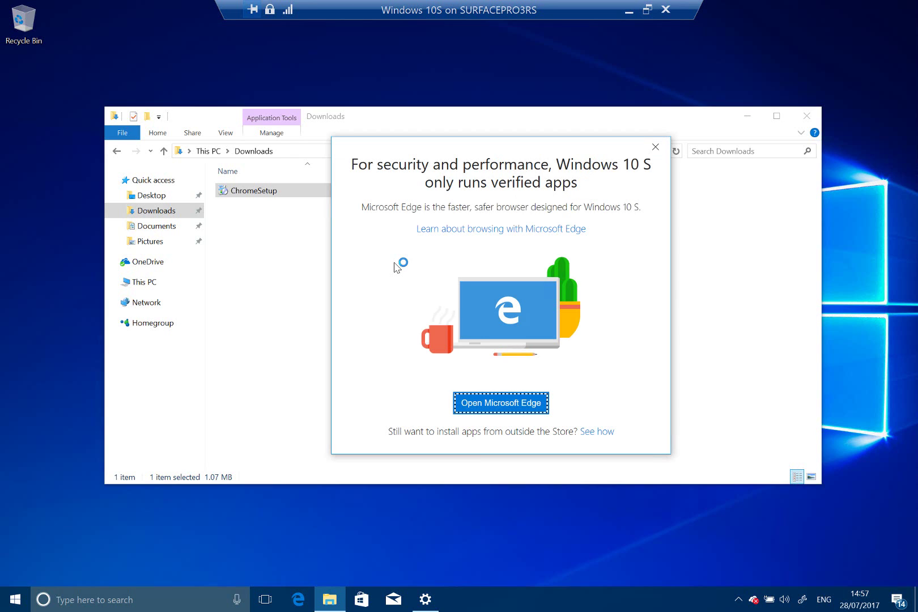
pyautogui.click(655, 150)
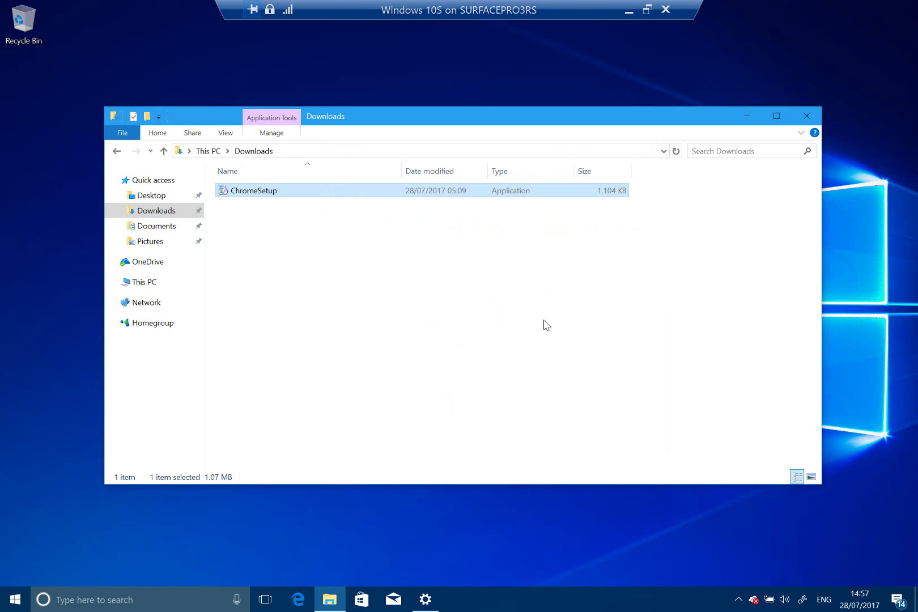
# Step: Minimize the Downloads window, then launch Microsoft Store and maximize it
pyautogui.click(366, 602)
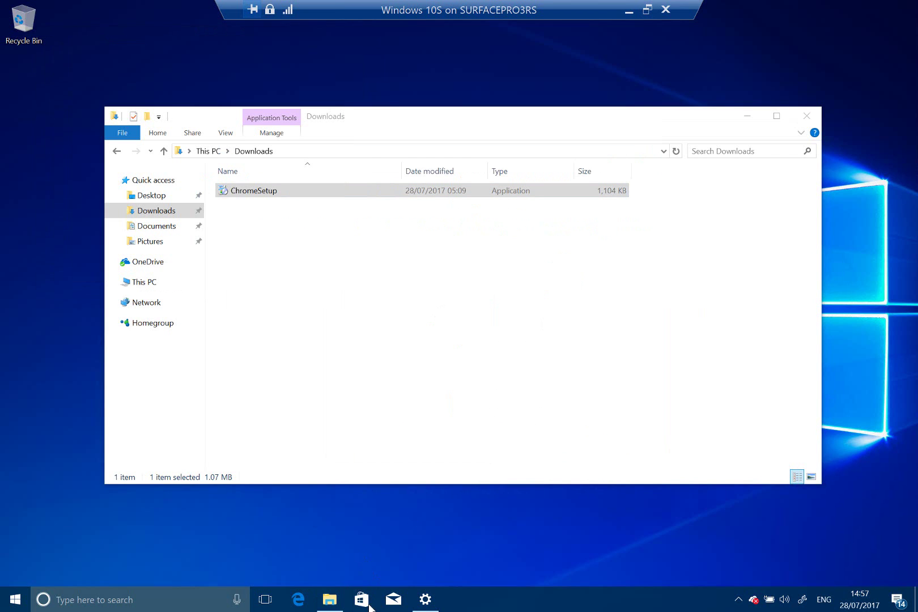
pyautogui.click(746, 117)
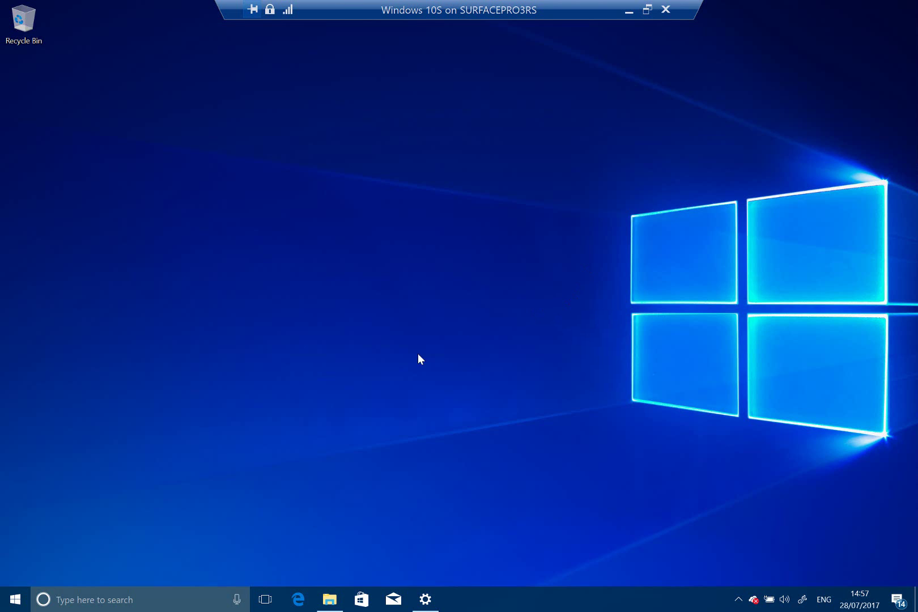
pyautogui.click(368, 609)
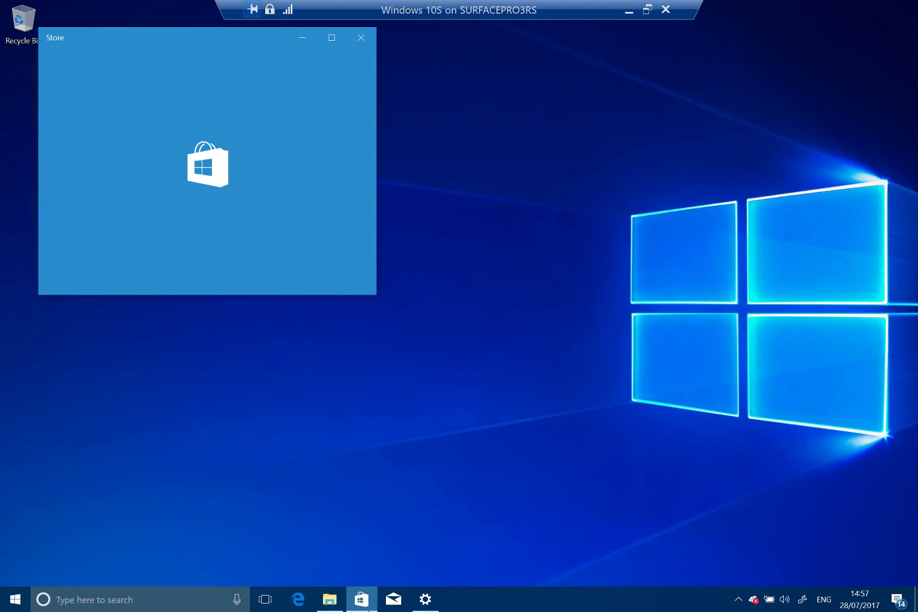
pyautogui.click(331, 39)
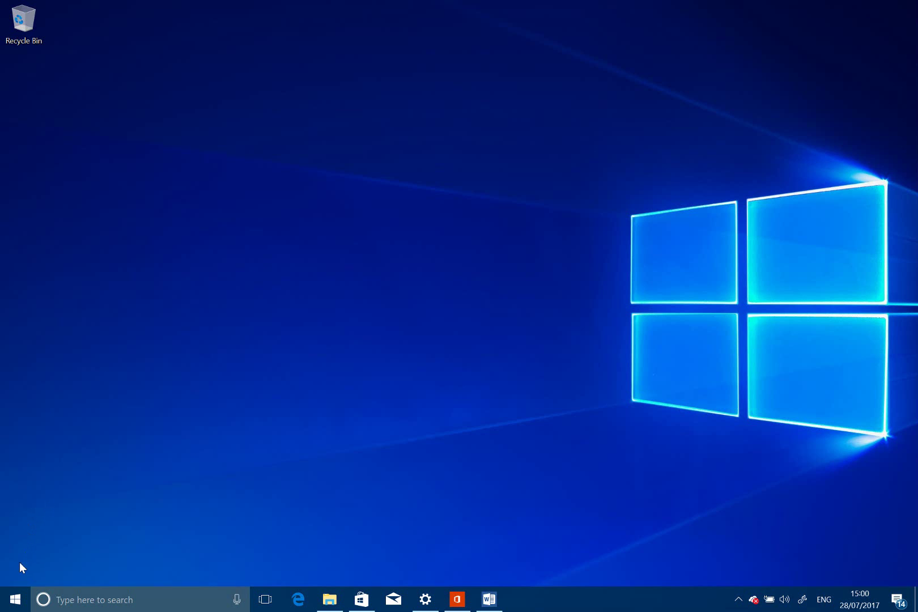
# Step: Launch Excel 2016 from Start, reaching the Store's 'not here' page, then minimize the Store
pyautogui.click(17, 604)
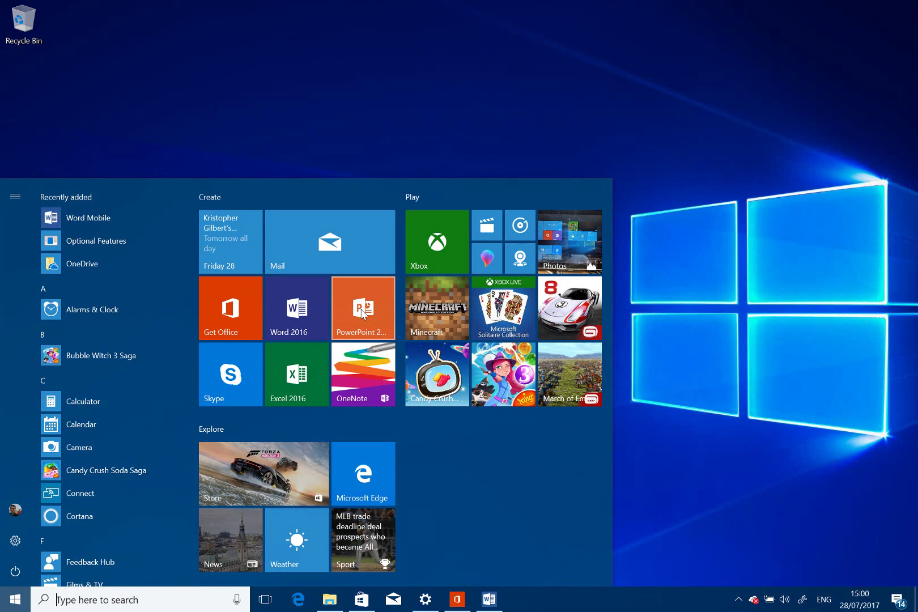
pyautogui.click(296, 372)
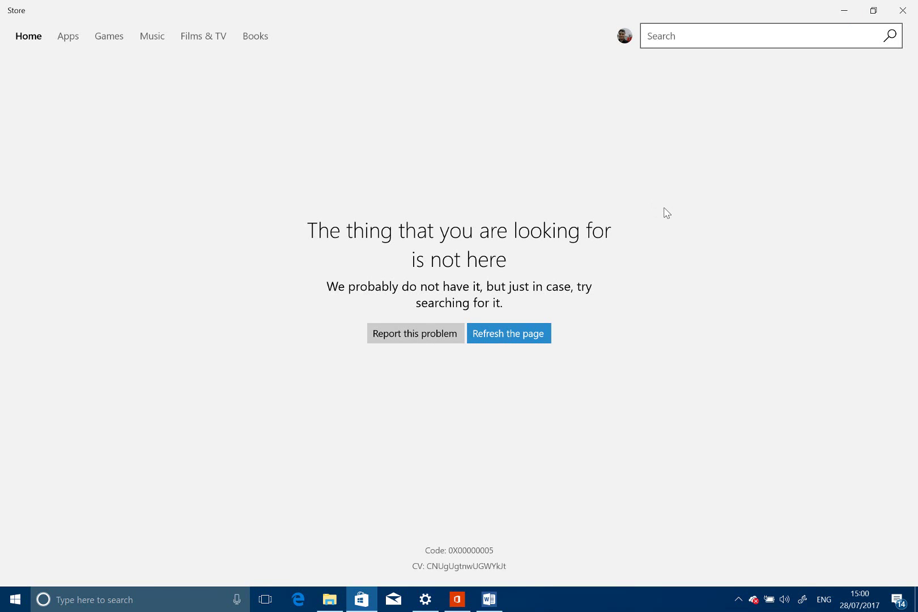
pyautogui.click(845, 11)
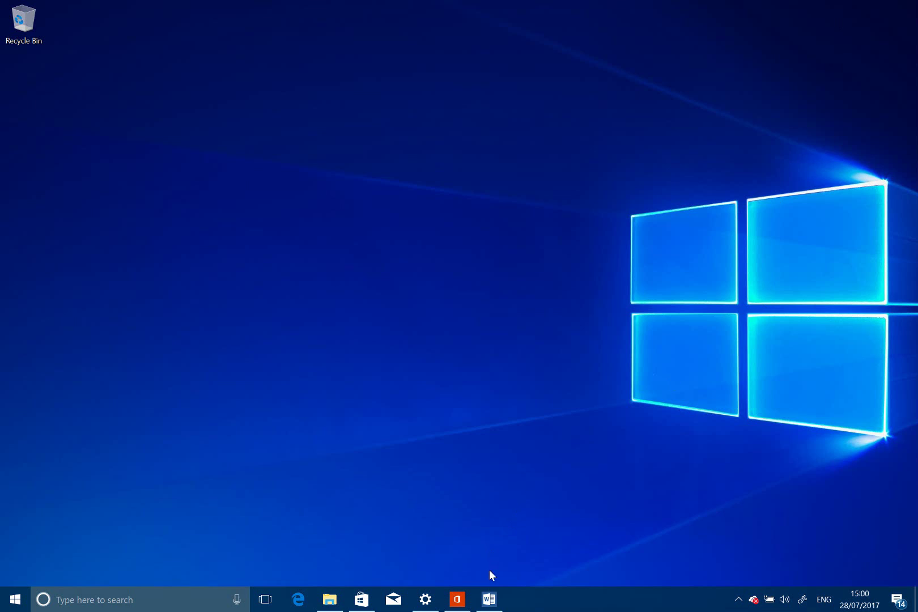
# Step: Open Get Office, then create a blank document in Word Mobile and minimize Word
pyautogui.click(466, 602)
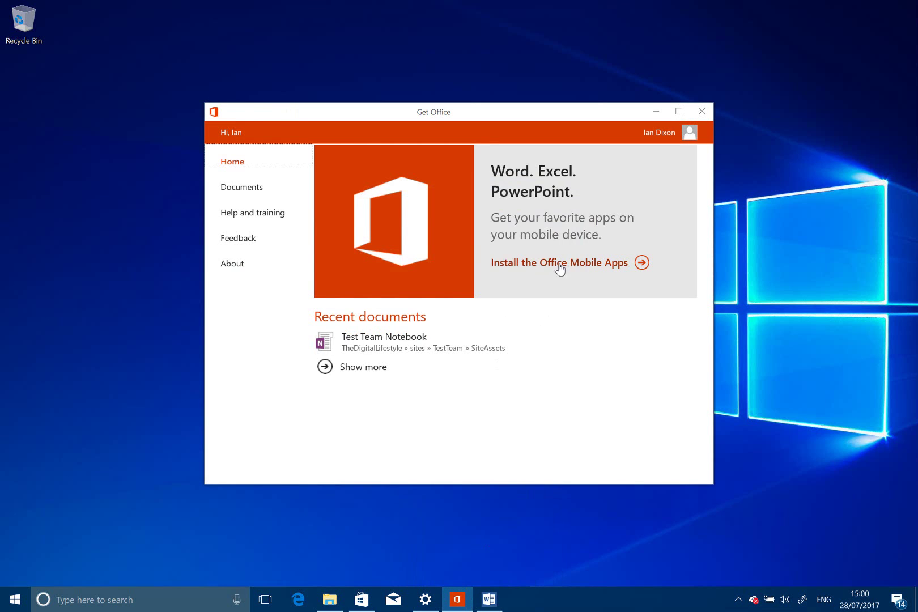
pyautogui.click(488, 599)
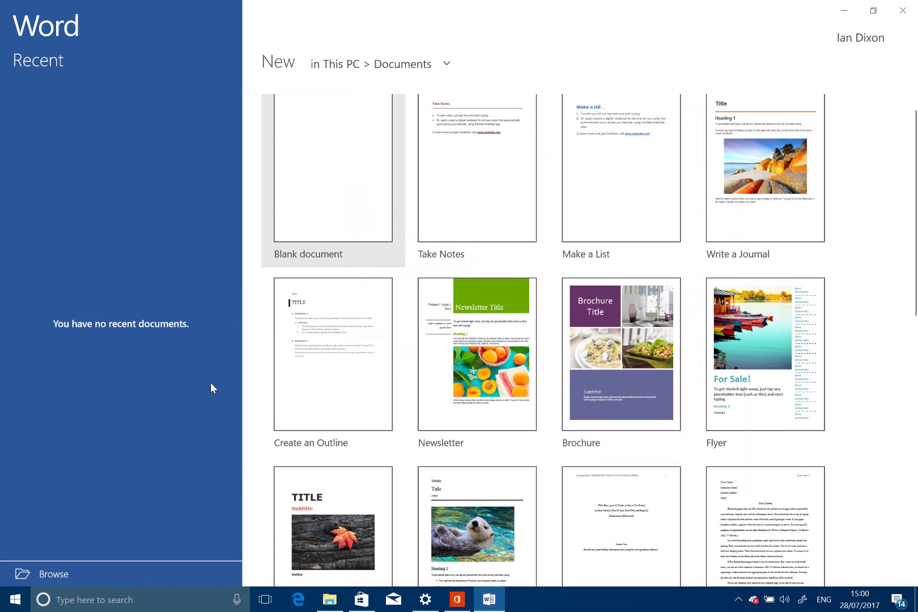
pyautogui.click(340, 199)
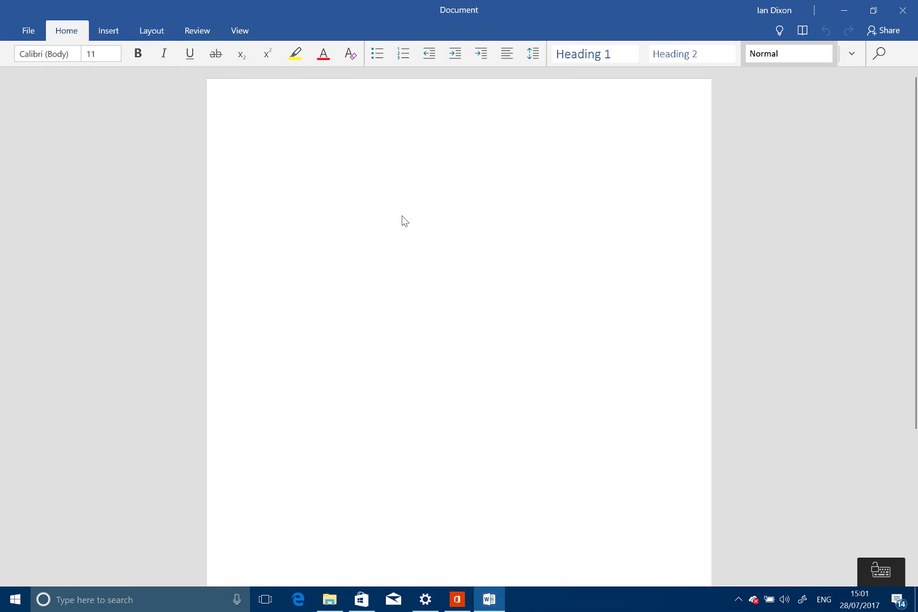
pyautogui.click(843, 11)
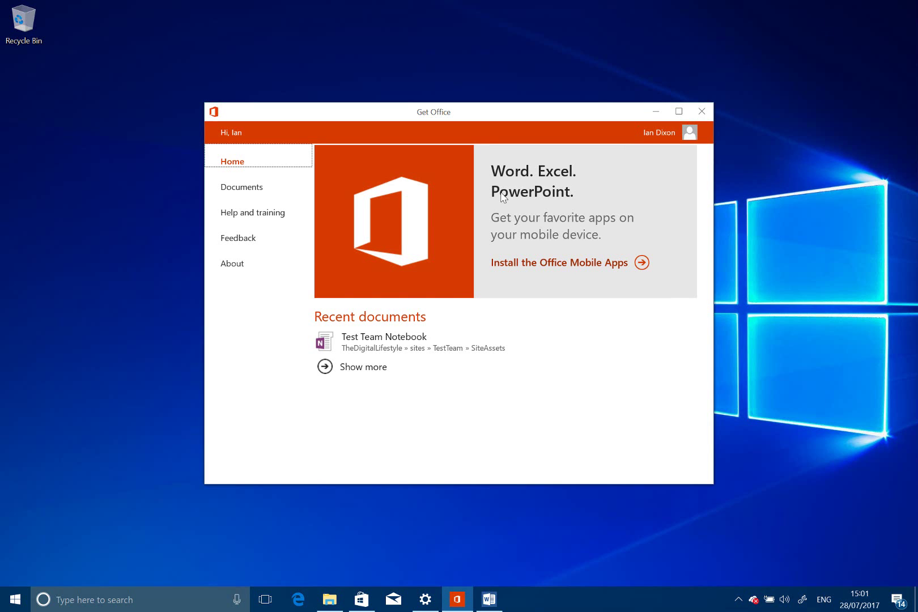
pyautogui.click(25, 607)
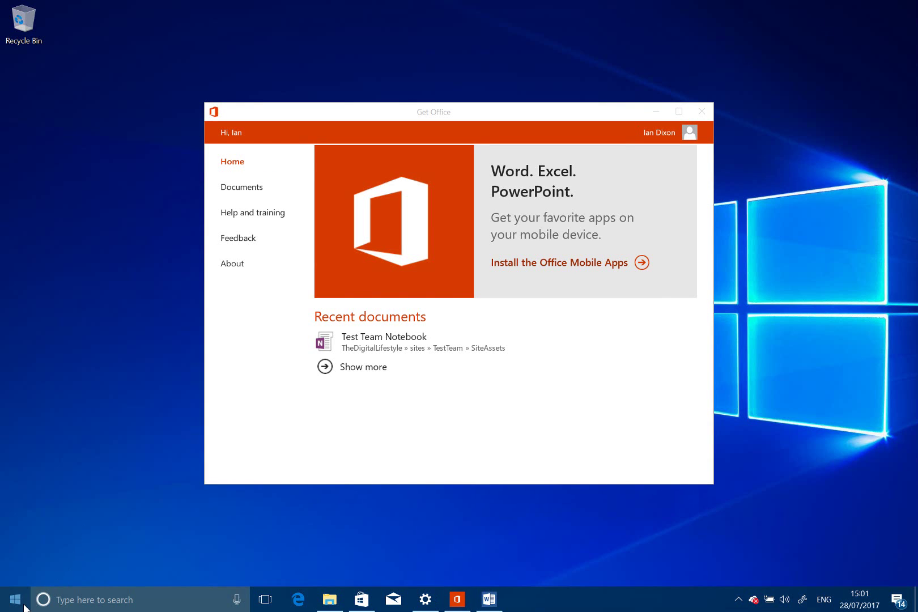
# Step: Go to Settings > Apps > Default apps and try changing the Mail and Photos defaults
pyautogui.click(425, 599)
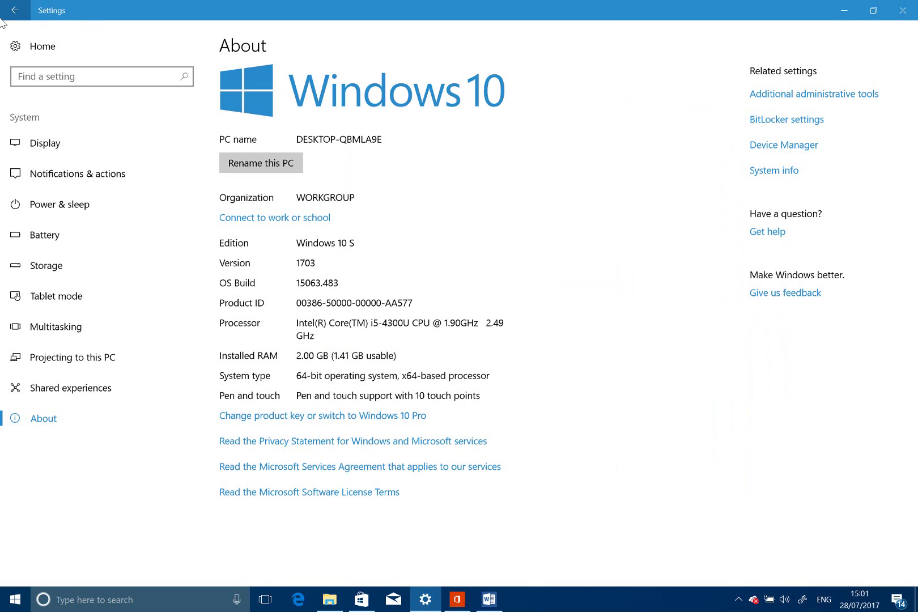
pyautogui.click(11, 13)
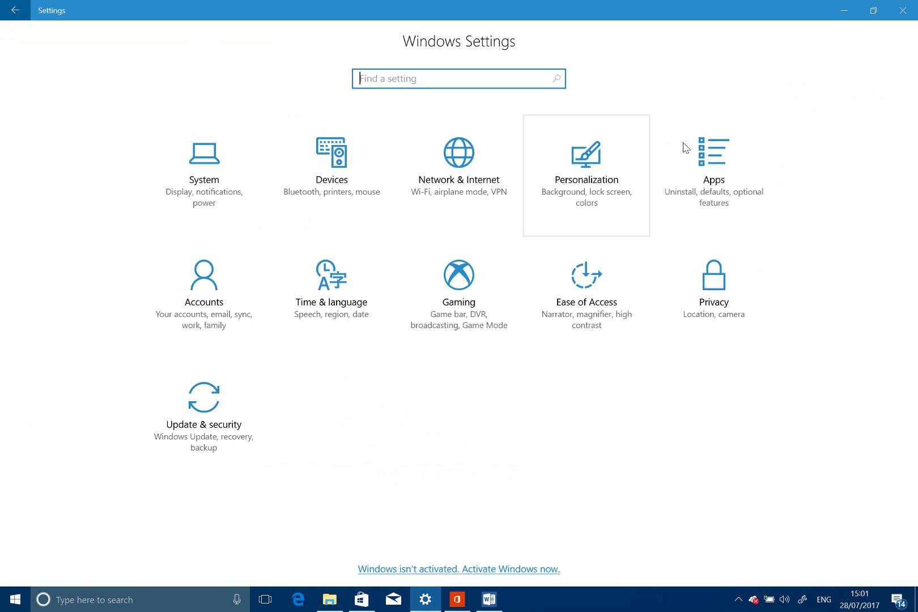
pyautogui.click(692, 158)
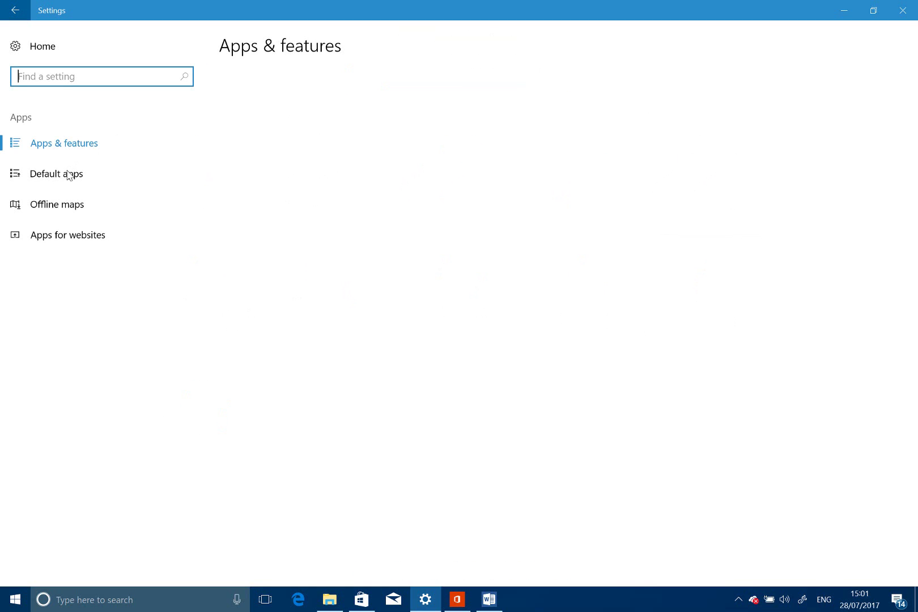
pyautogui.click(50, 175)
pyautogui.click(363, 136)
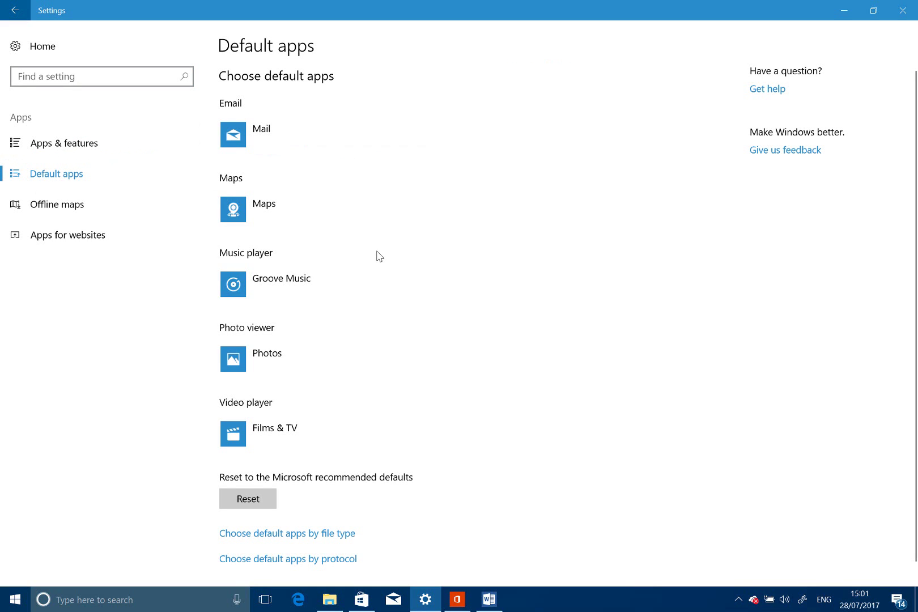
pyautogui.click(435, 347)
# Step: From Edge's Word Mobile Store page, try opening it in Internet Explorer, then close IE
pyautogui.click(304, 604)
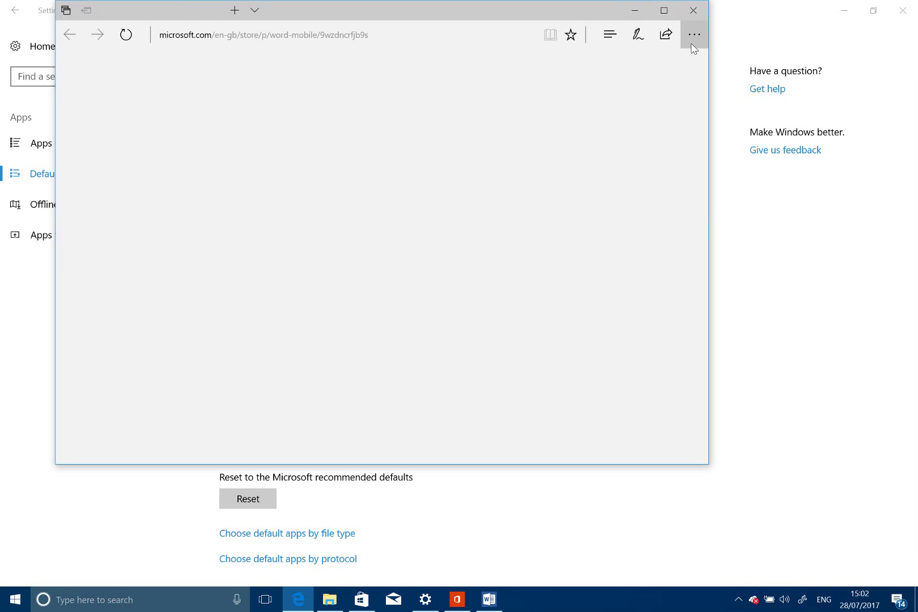
pyautogui.click(694, 49)
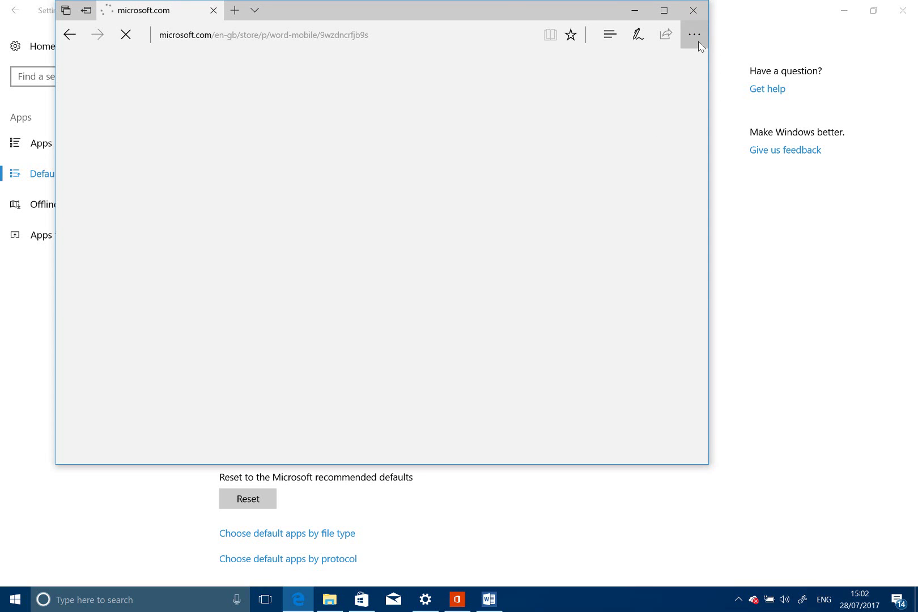
pyautogui.click(701, 46)
pyautogui.click(543, 309)
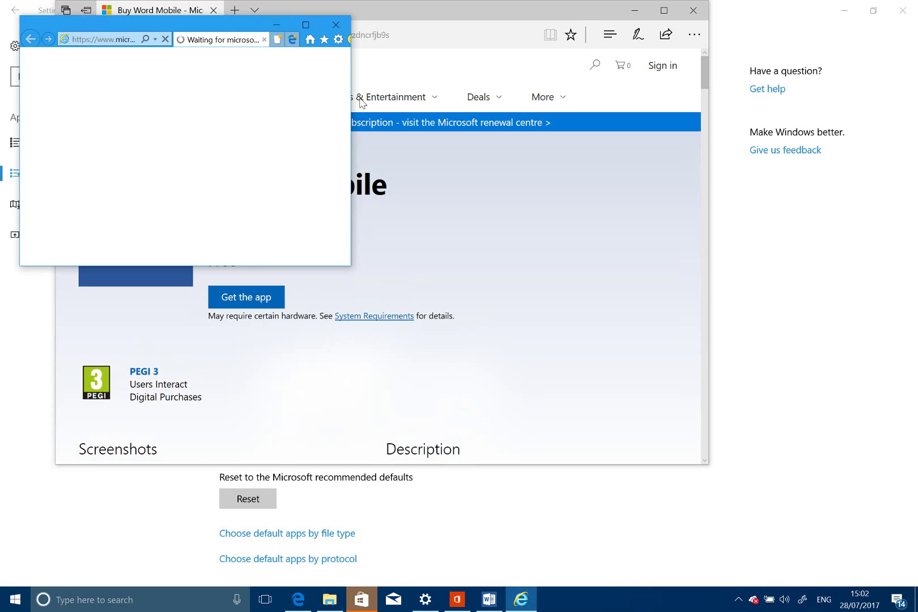
pyautogui.click(337, 26)
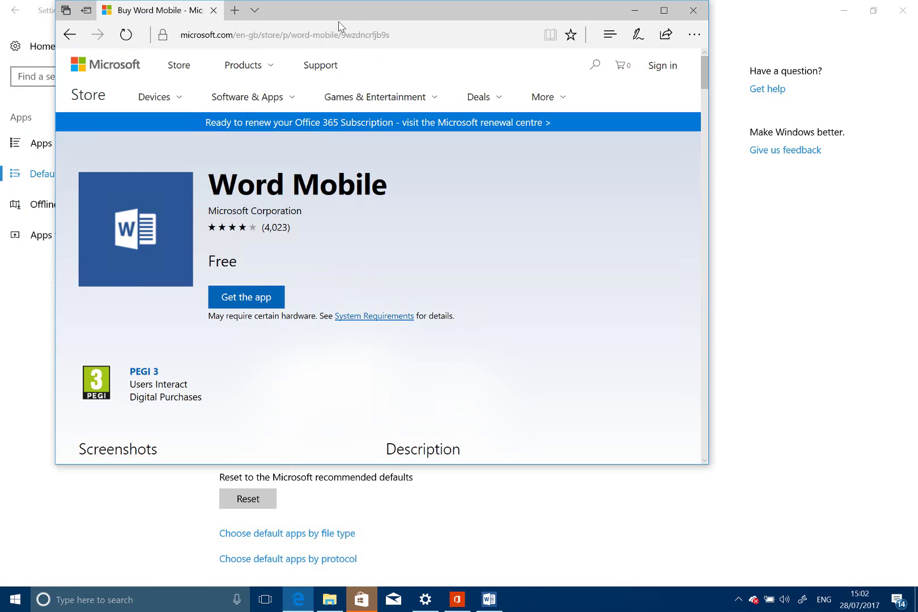
# Step: Close the browser and Settings windows to clear the screen
pyautogui.click(694, 17)
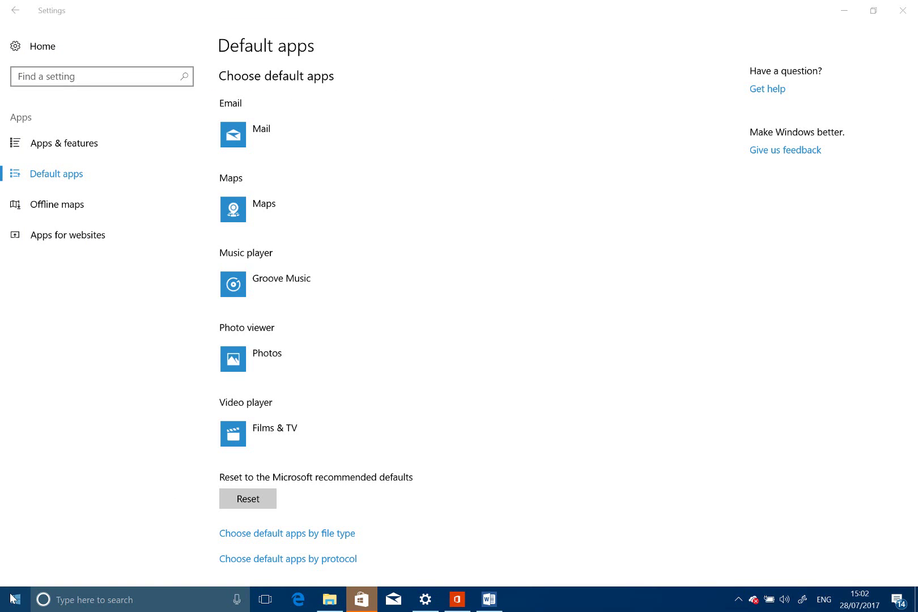
pyautogui.click(13, 598)
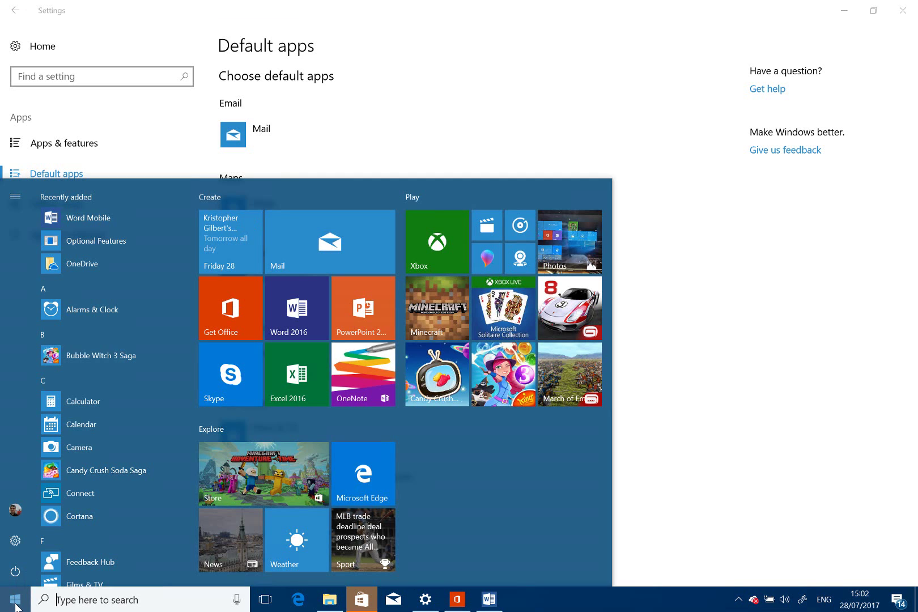
pyautogui.click(16, 605)
pyautogui.click(16, 606)
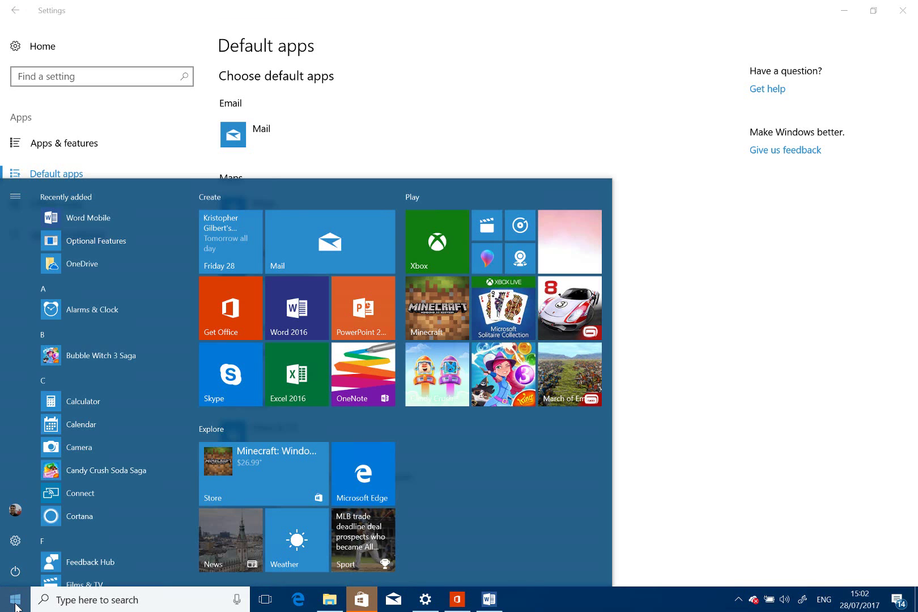
pyautogui.click(617, 320)
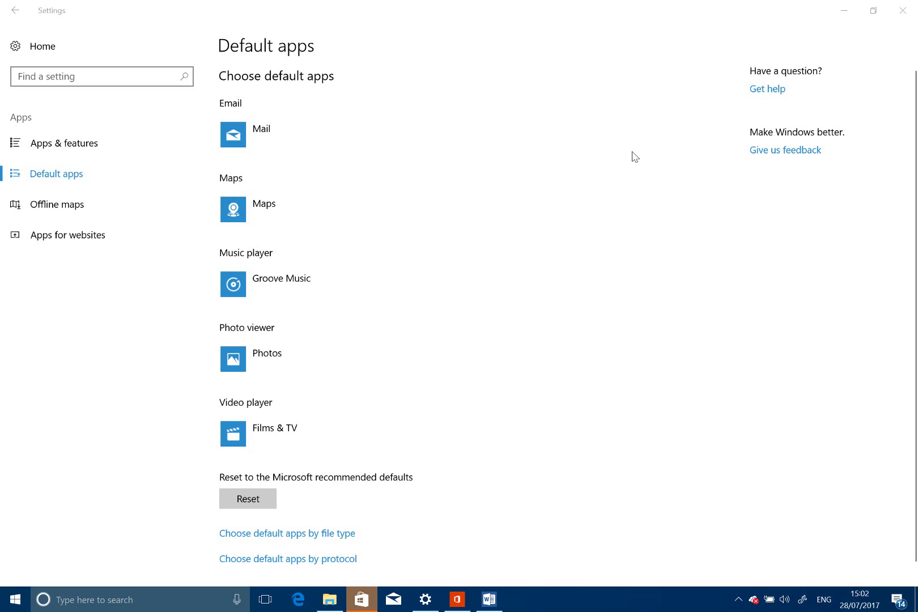
pyautogui.click(903, 10)
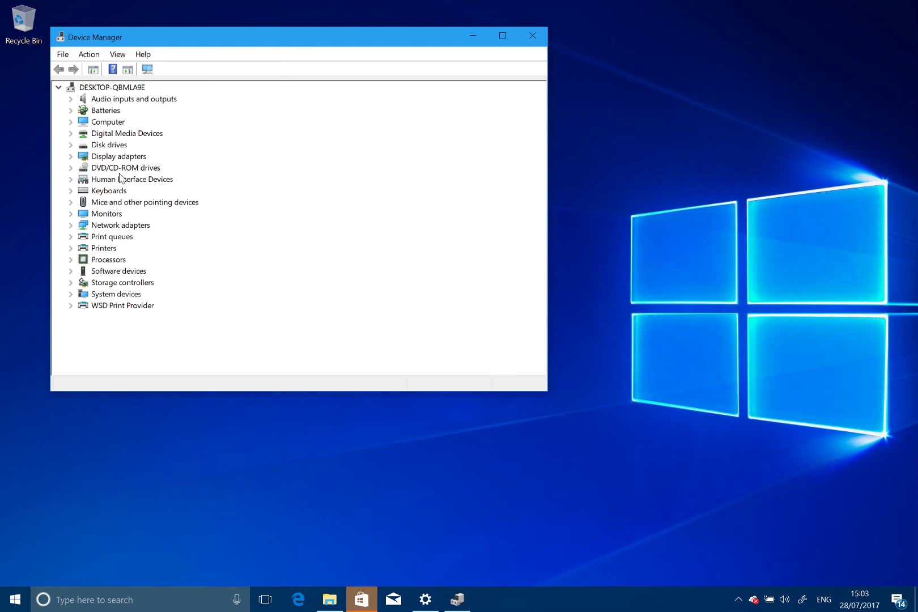
# Step: Expand Display adapters and start updating the Microsoft Hyper-V Video driver
pyautogui.click(73, 157)
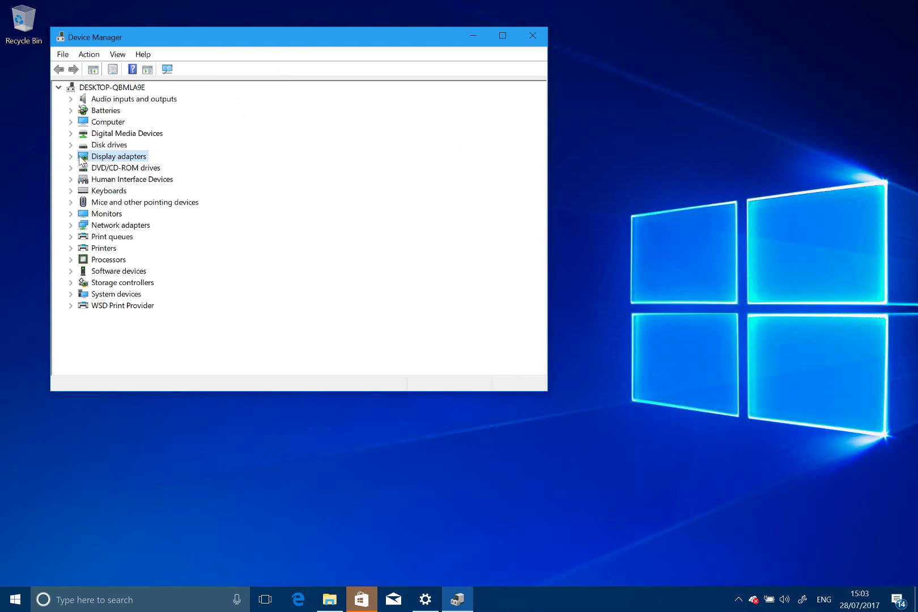
pyautogui.click(72, 158)
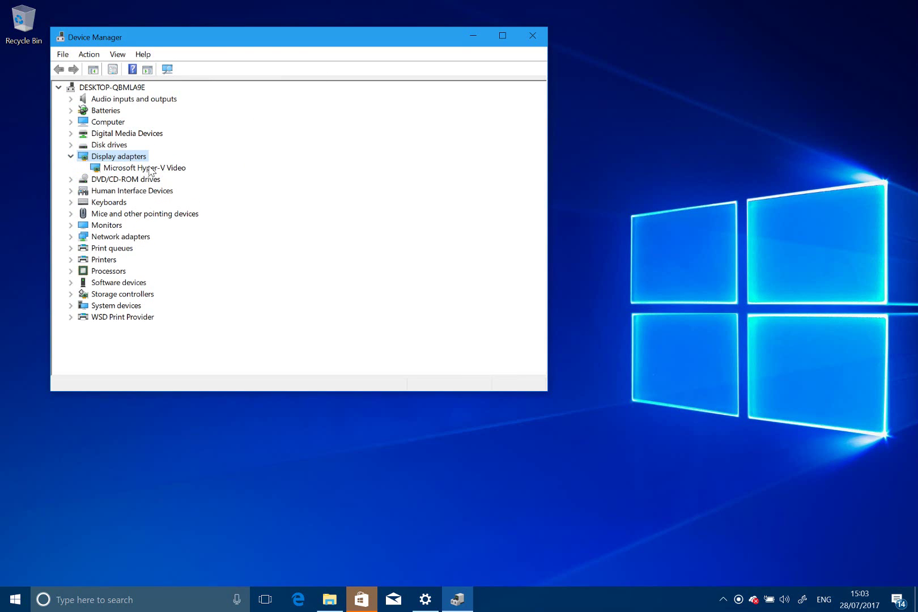
pyautogui.click(150, 170)
pyautogui.rightClick(150, 169)
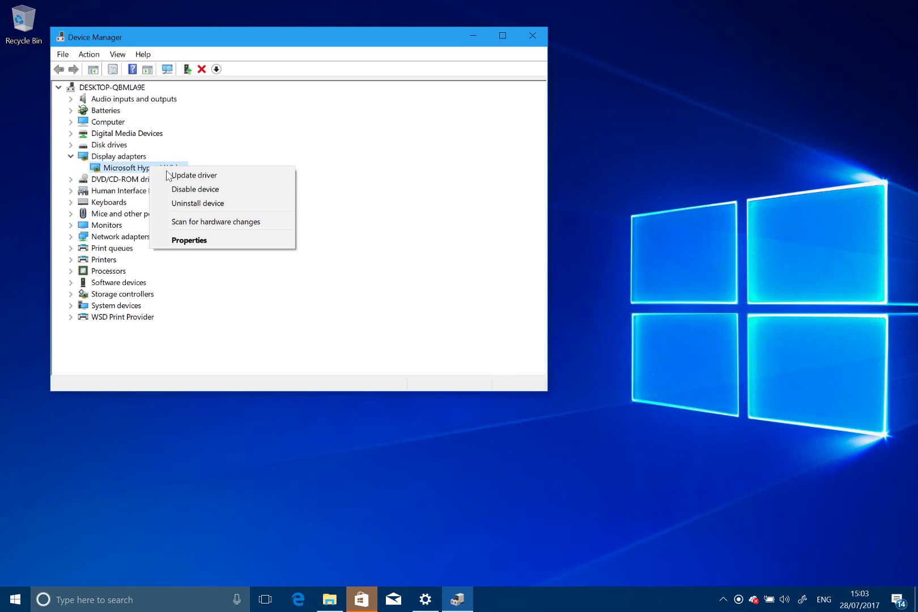
pyautogui.click(174, 175)
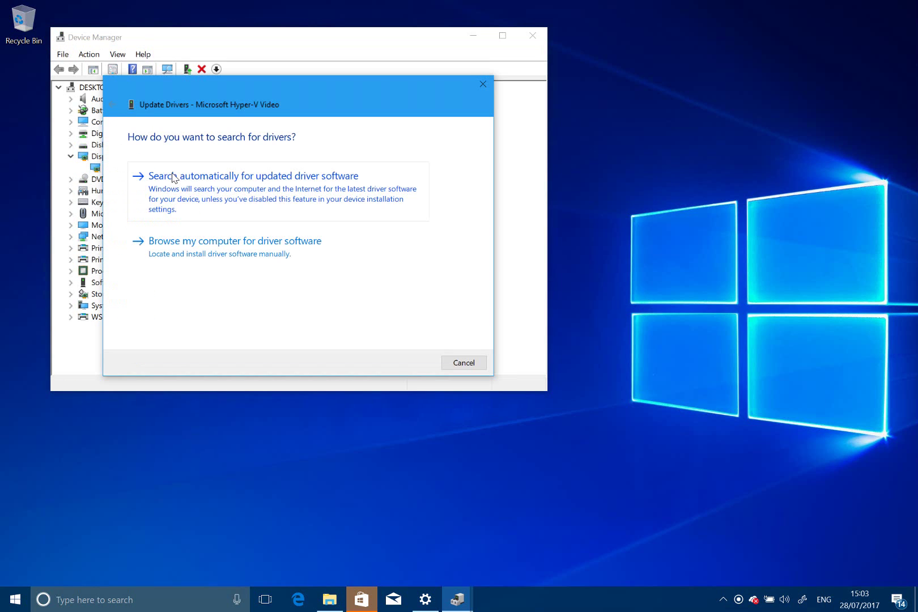
# Step: Attempt a Have Disk driver install by browsing, then cancel and close the wizard
pyautogui.click(232, 259)
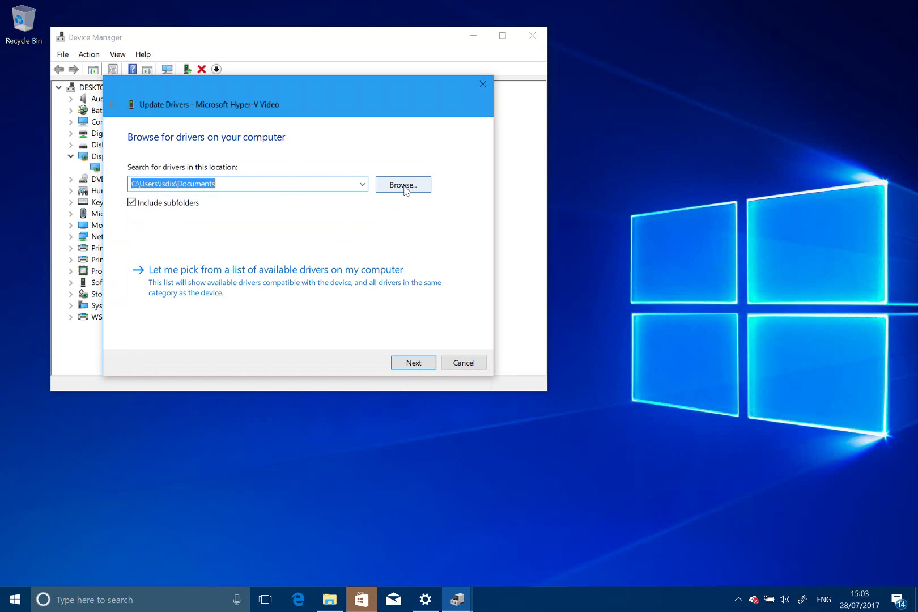
pyautogui.click(322, 285)
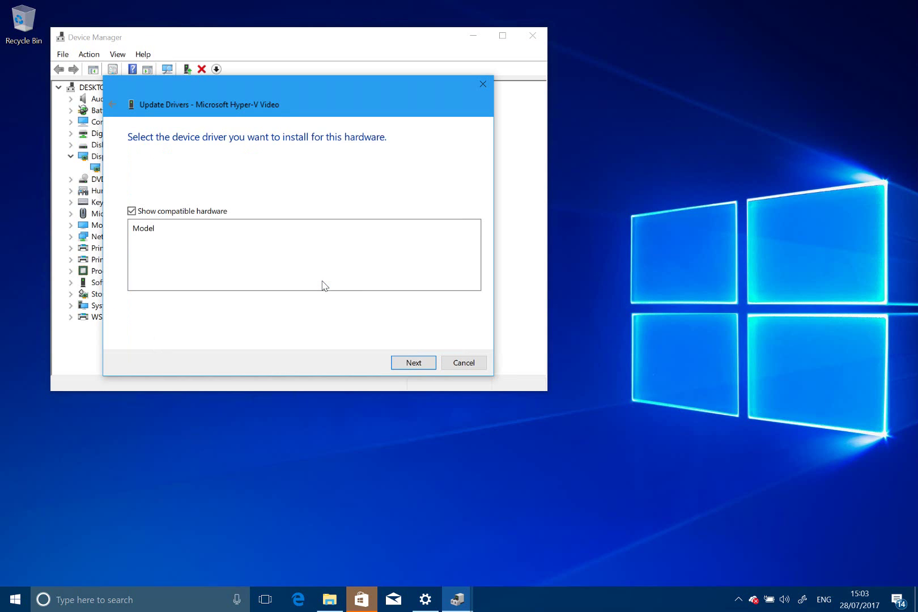
pyautogui.click(441, 304)
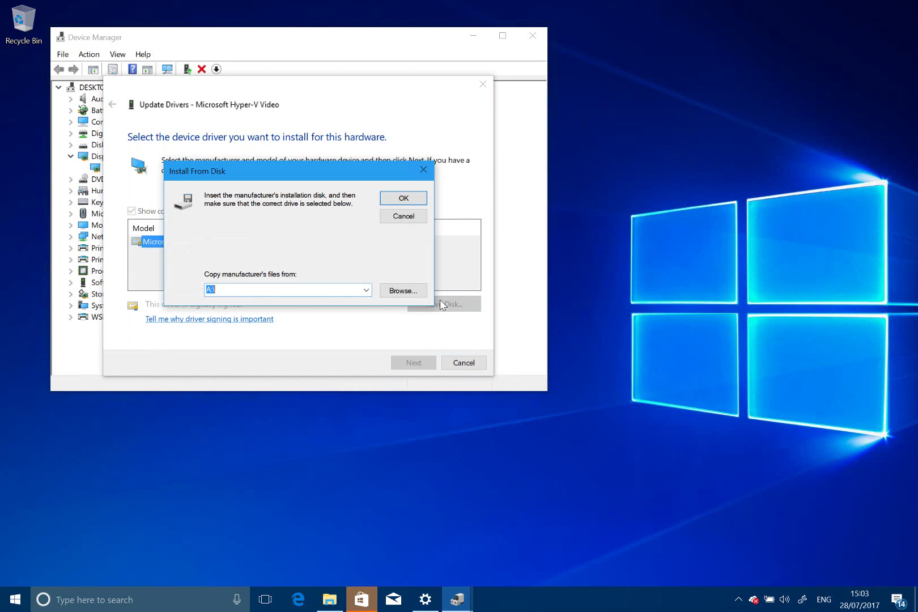
pyautogui.click(408, 290)
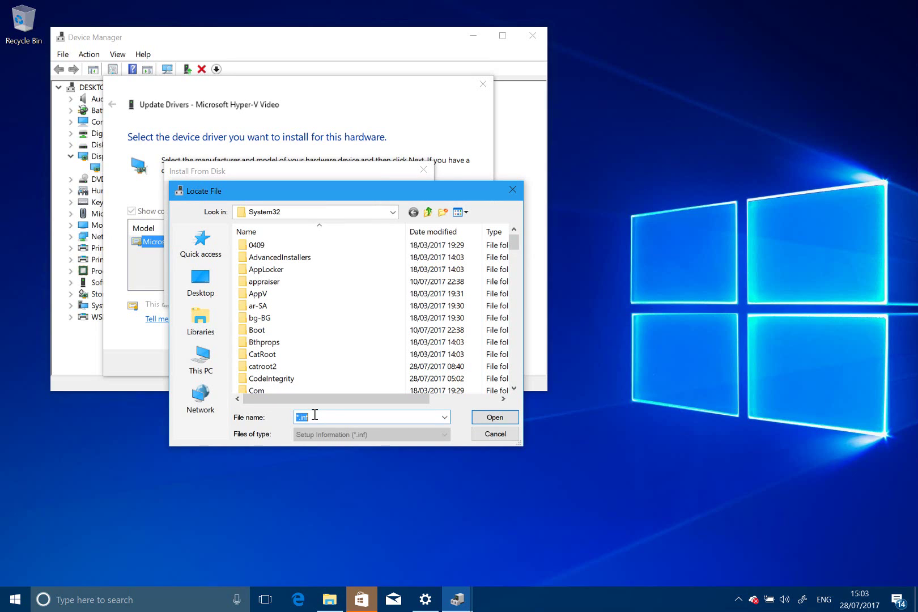
pyautogui.click(494, 435)
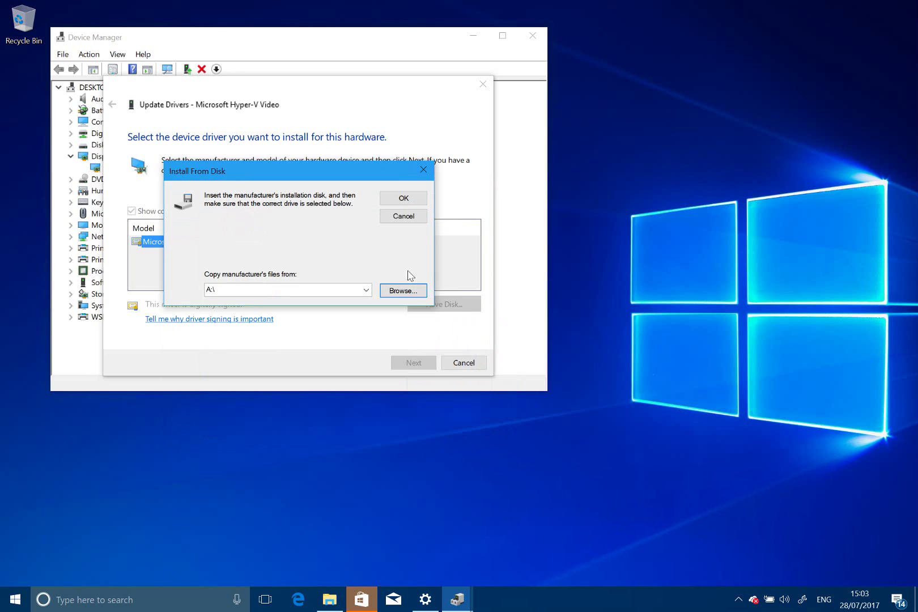
pyautogui.click(401, 217)
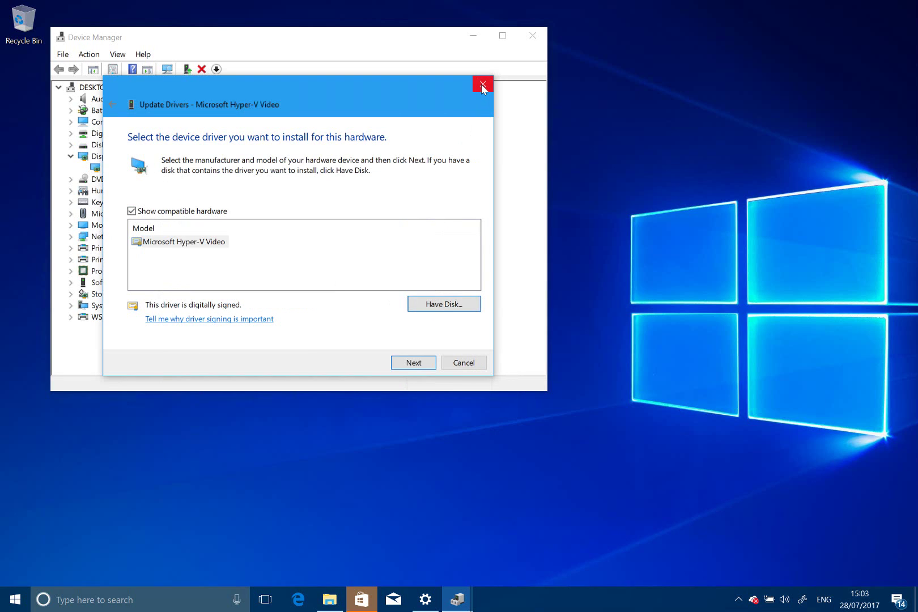
pyautogui.click(483, 85)
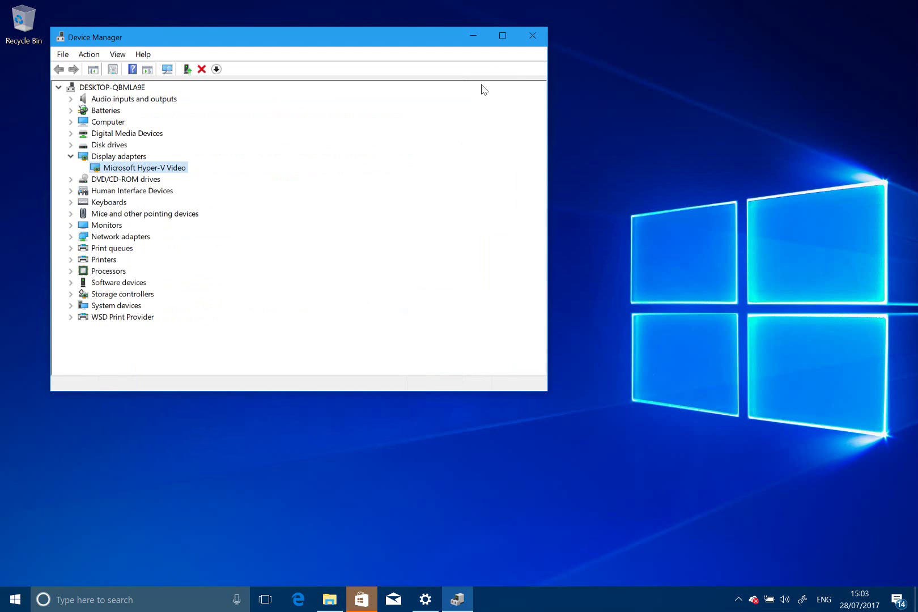
# Step: Close Device Manager, reopen Settings to System > About, then go to Access work or school
pyautogui.click(533, 35)
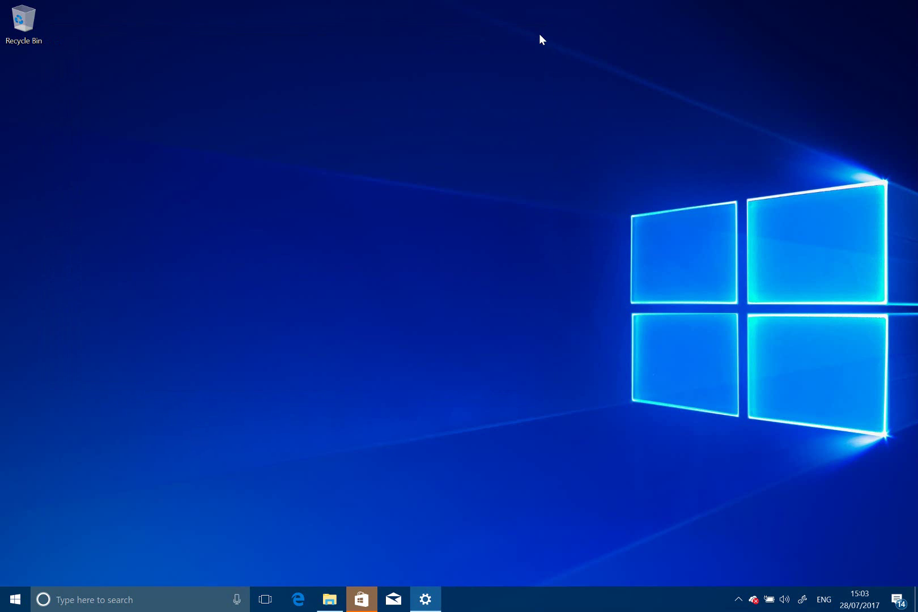
pyautogui.click(15, 599)
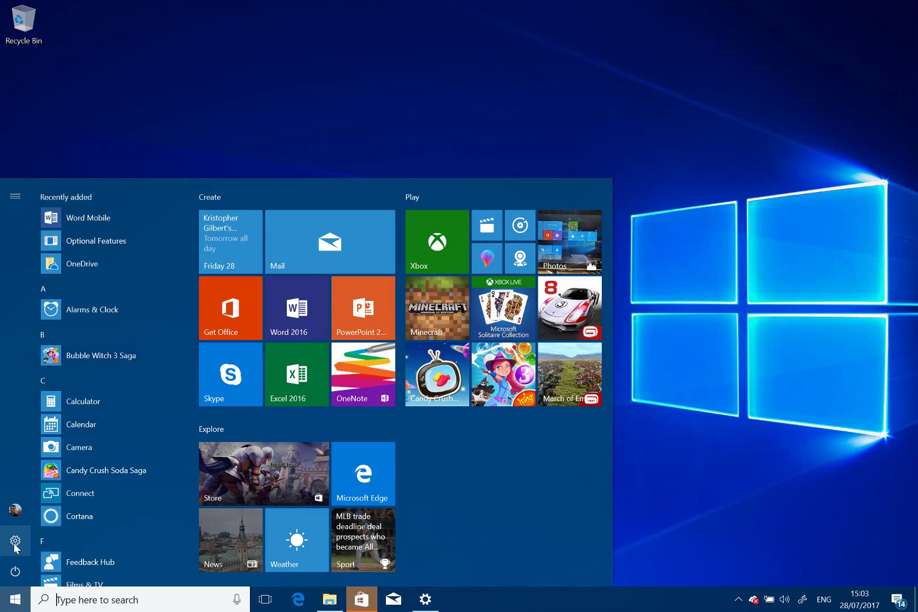
pyautogui.click(15, 541)
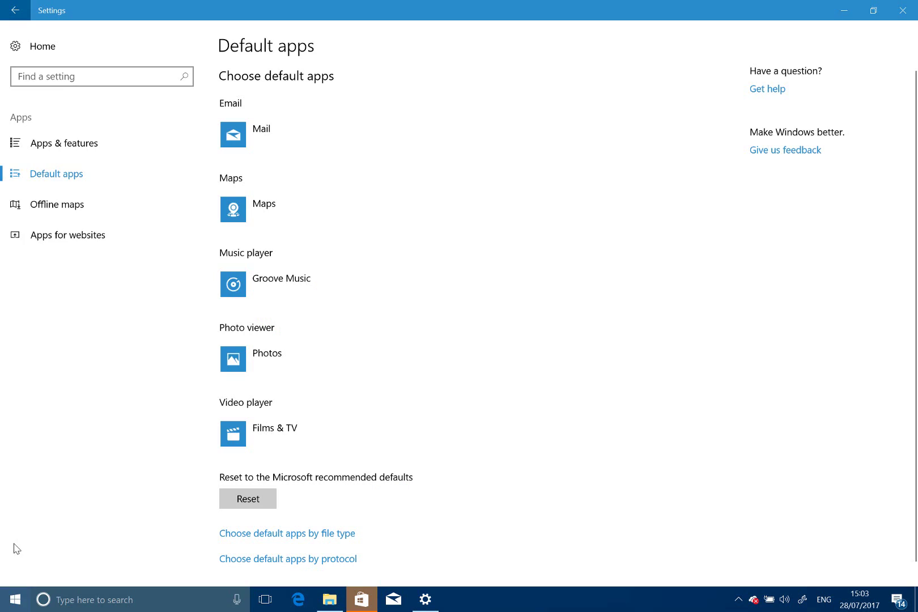
pyautogui.click(15, 48)
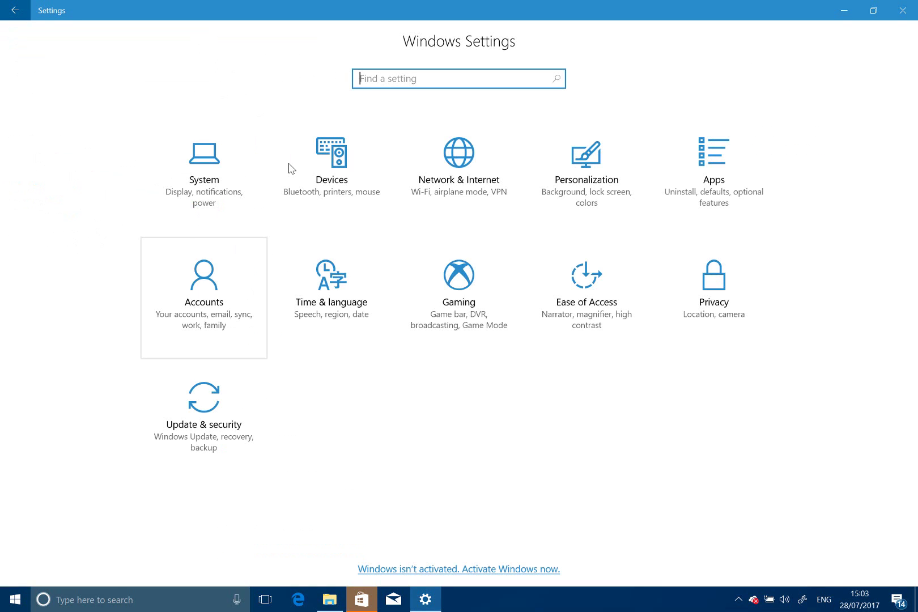
pyautogui.click(206, 160)
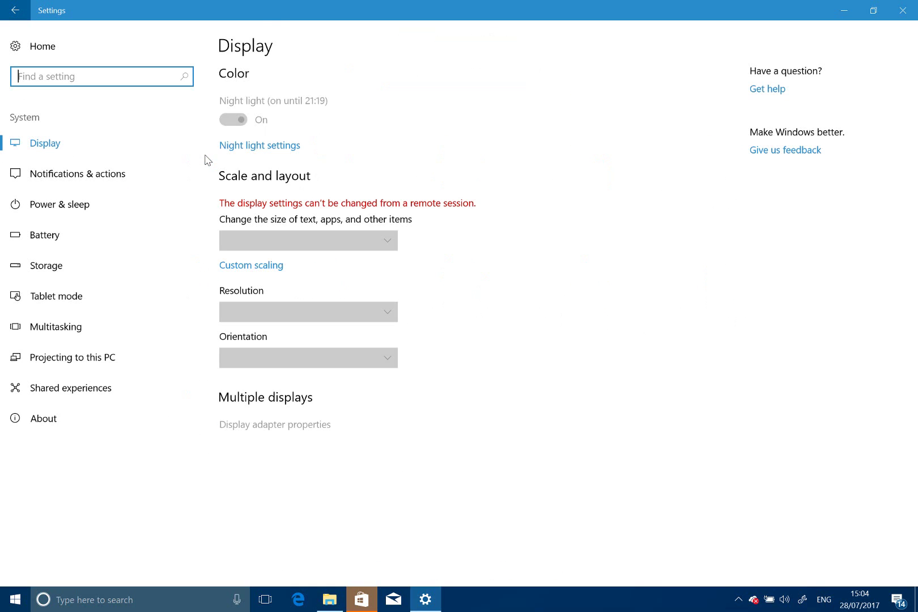
pyautogui.click(82, 433)
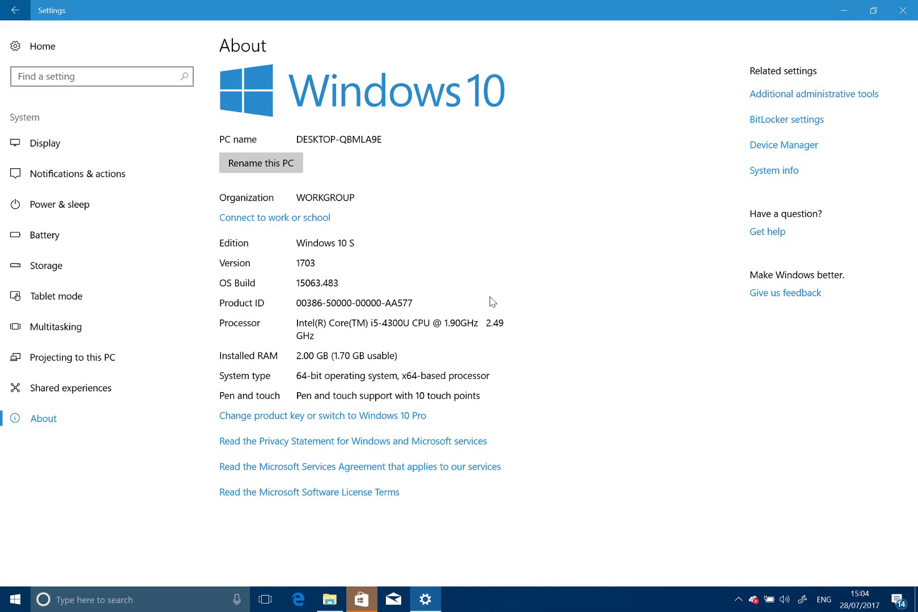
pyautogui.click(282, 221)
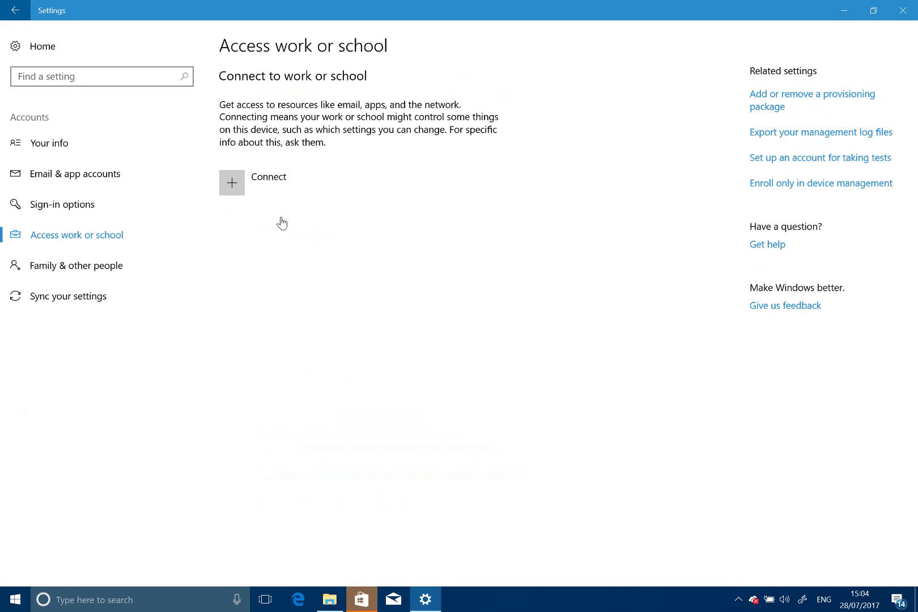
# Step: Start connecting a work or school account, then close the setup dialog
pyautogui.click(232, 187)
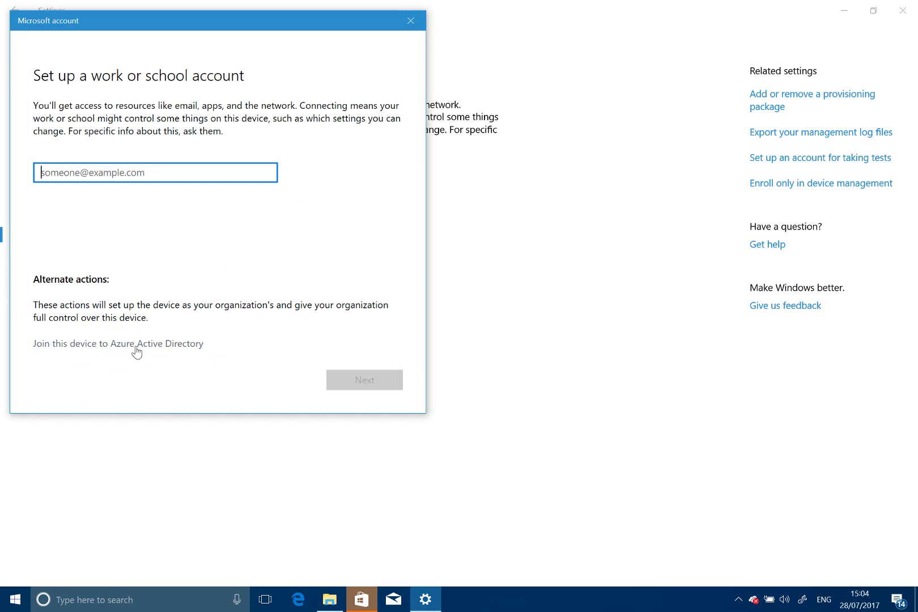
pyautogui.click(411, 20)
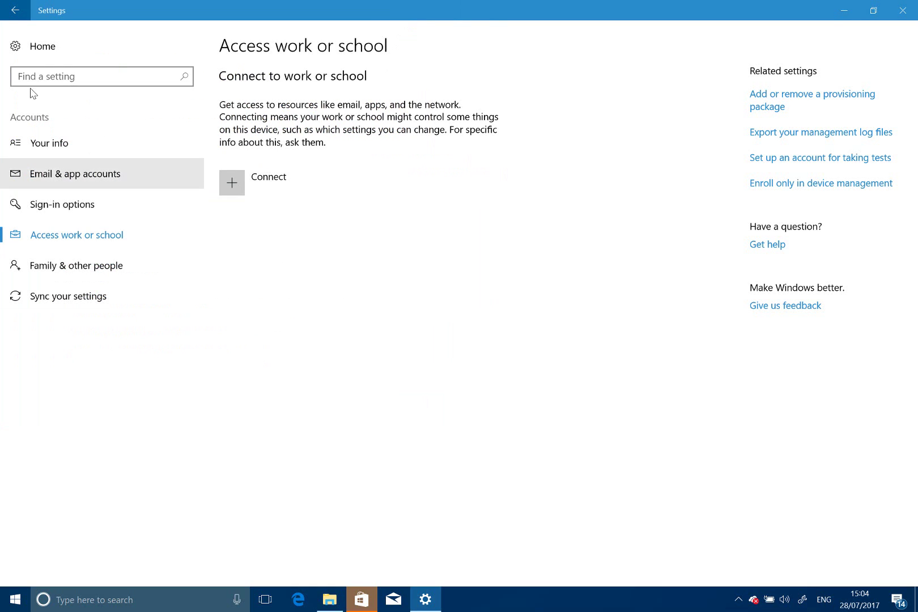
# Step: From About, go through Activation's 'Go to Store' to reach the $199.00 Windows 10 S Store page
pyautogui.click(15, 10)
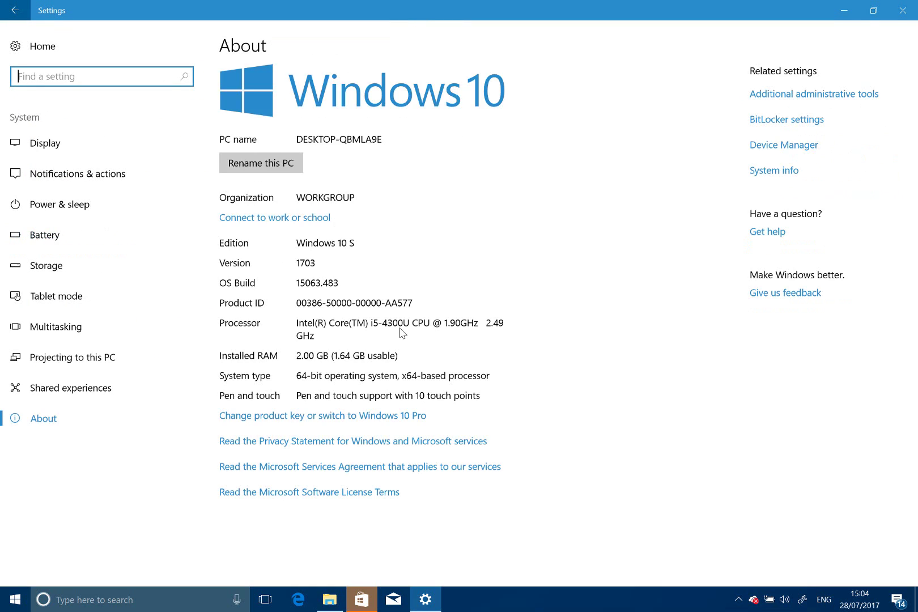
pyautogui.click(336, 421)
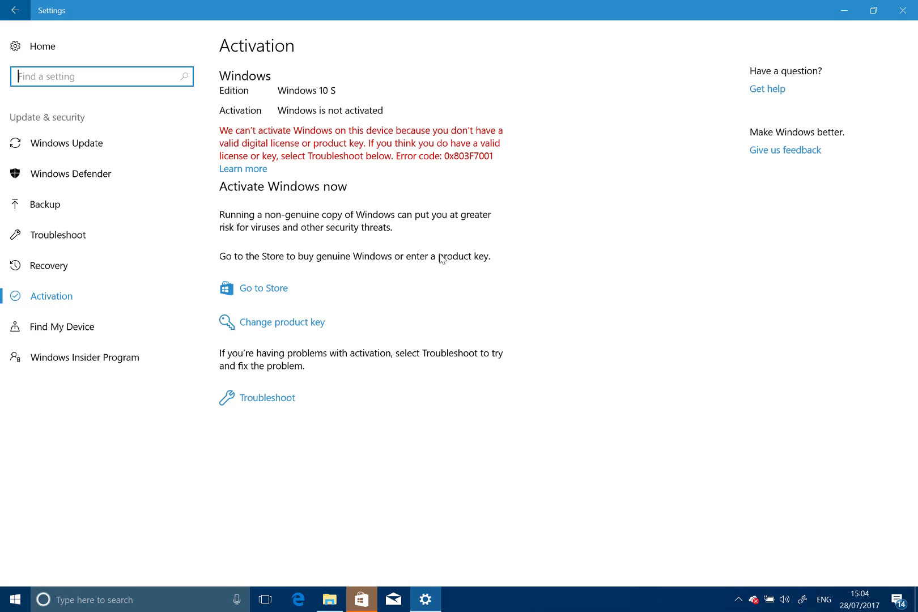
pyautogui.click(262, 290)
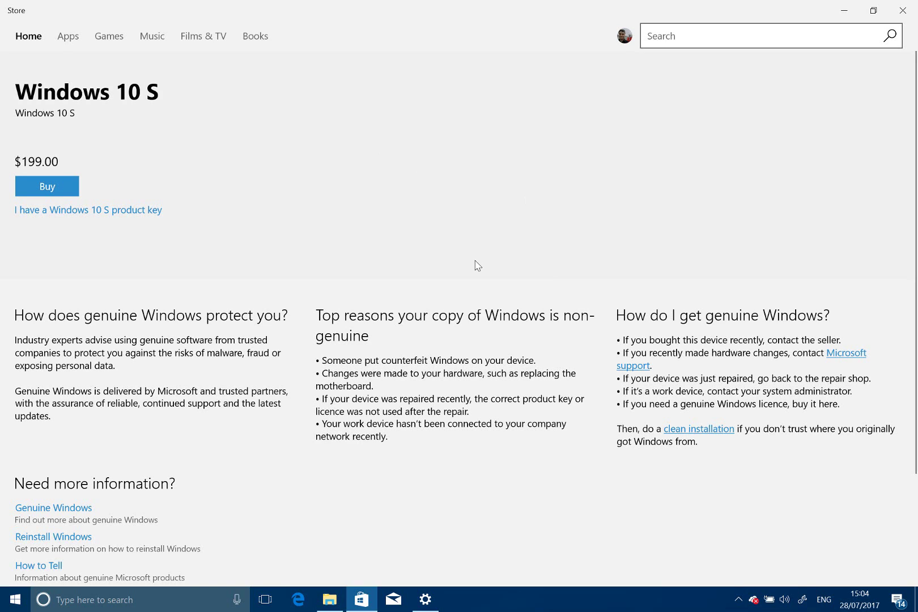
# Step: Minimize Store and Settings, then check Windows Defender Security Center reports the device protected and close it
pyautogui.click(844, 9)
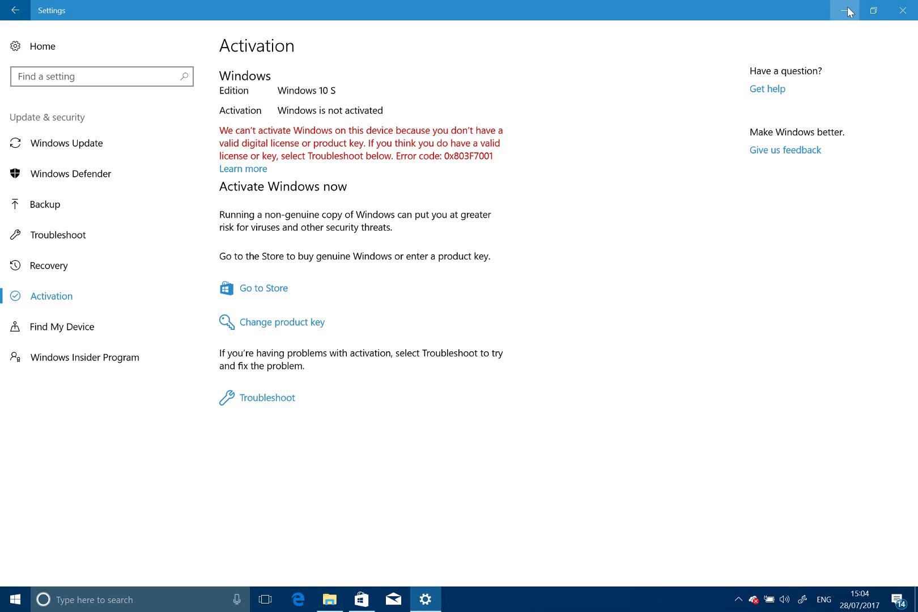
pyautogui.click(846, 11)
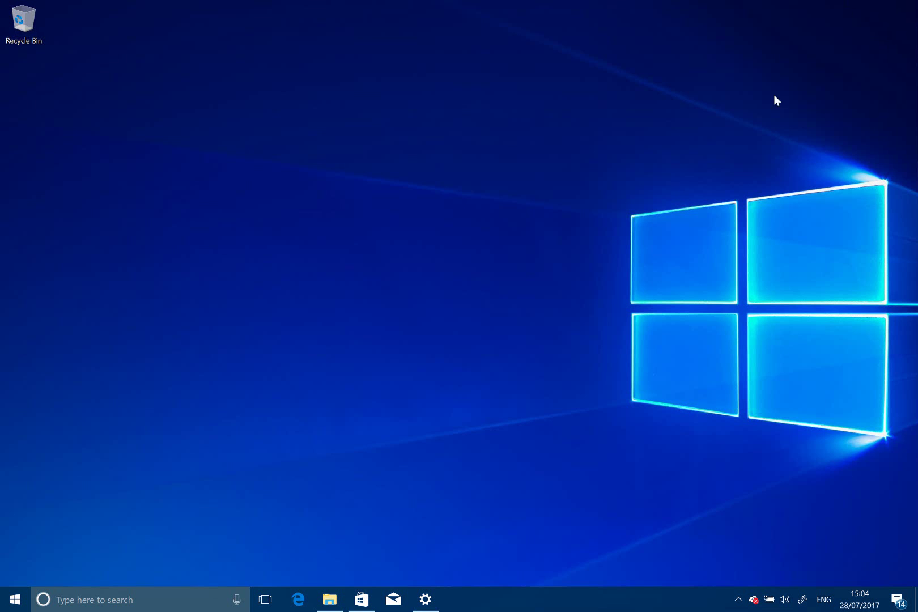
pyautogui.click(738, 600)
pyautogui.click(739, 573)
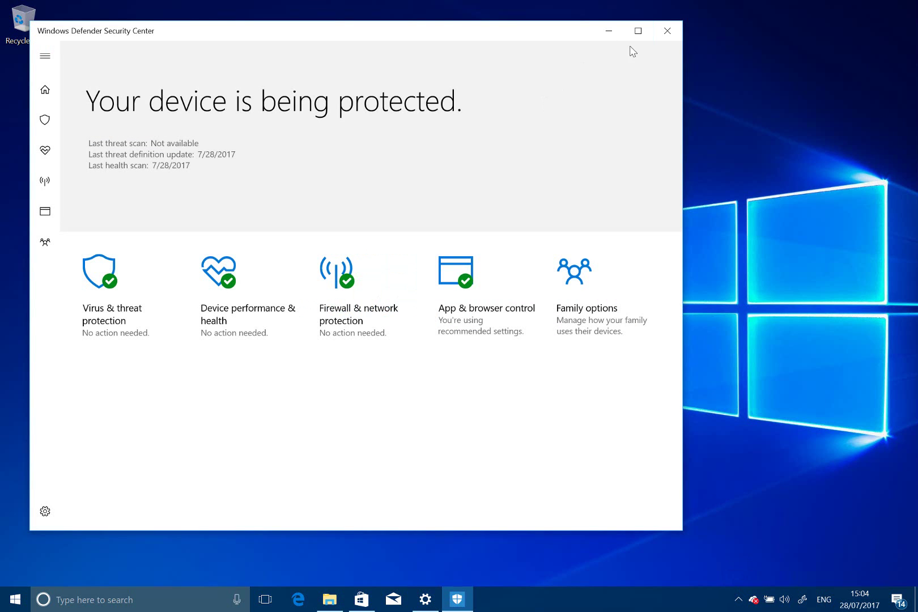
pyautogui.click(667, 31)
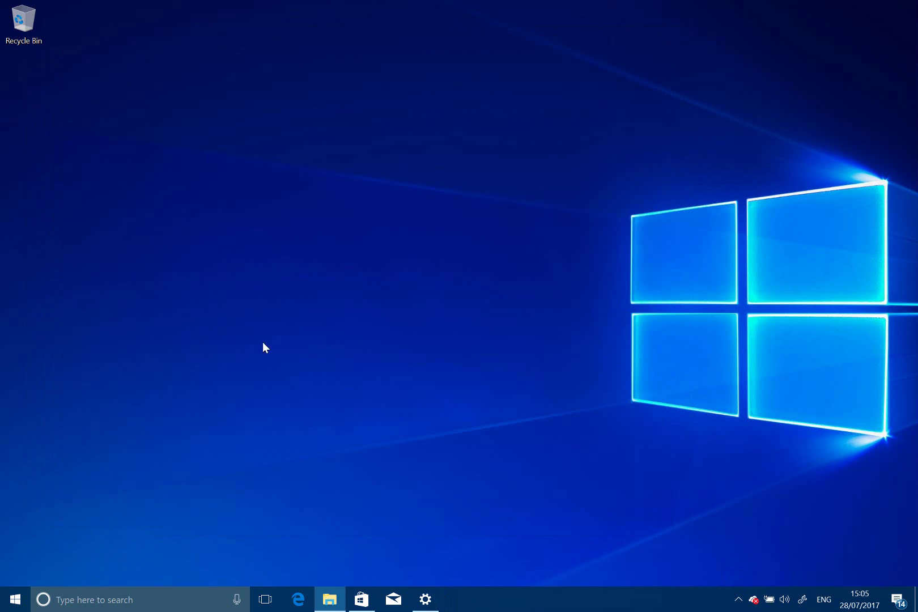
# Step: Open the Windows Insider Program page in Settings from the Start menu
pyautogui.click(15, 599)
pyautogui.click(15, 542)
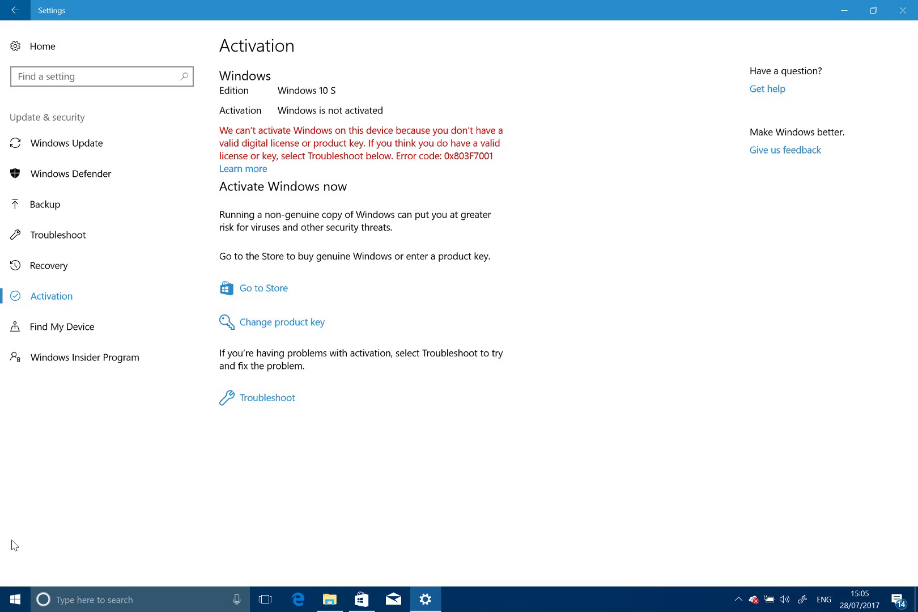
pyautogui.click(104, 368)
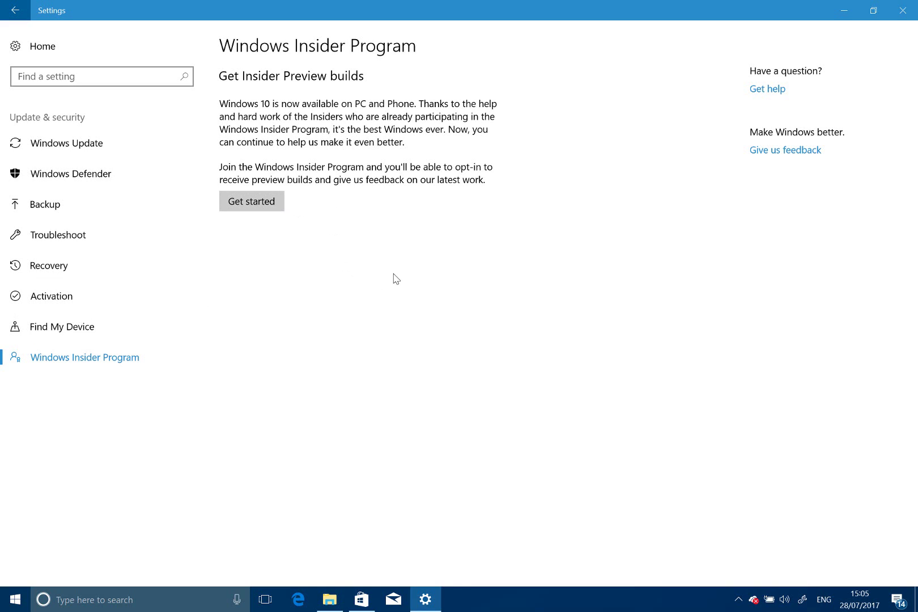
# Step: Close the Settings window and bring up the Start menu's app list and tiles
pyautogui.click(903, 12)
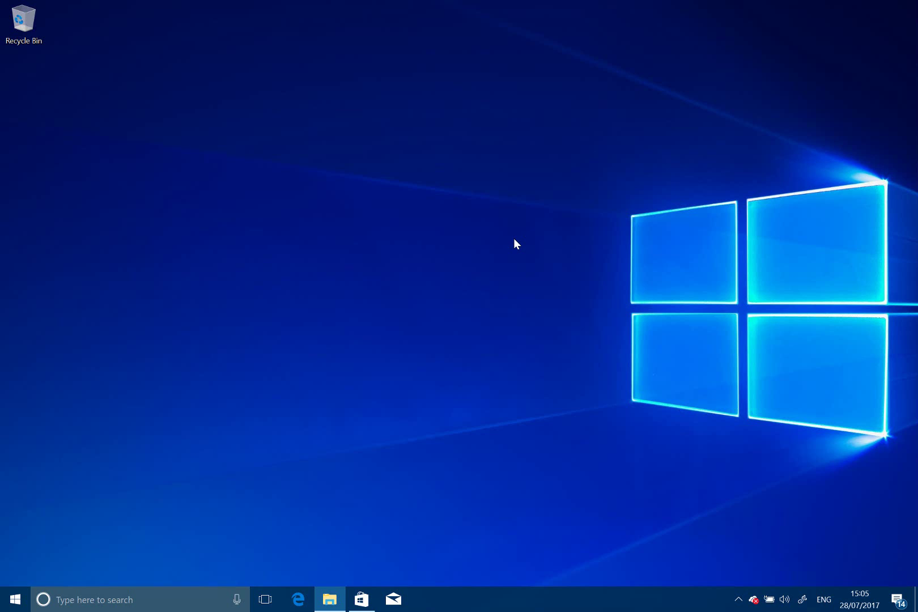
pyautogui.click(20, 609)
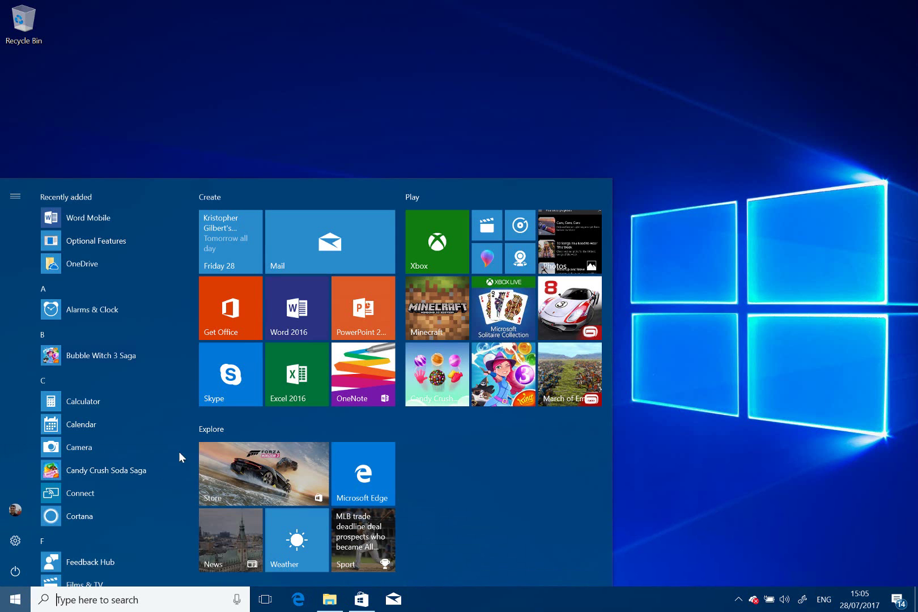